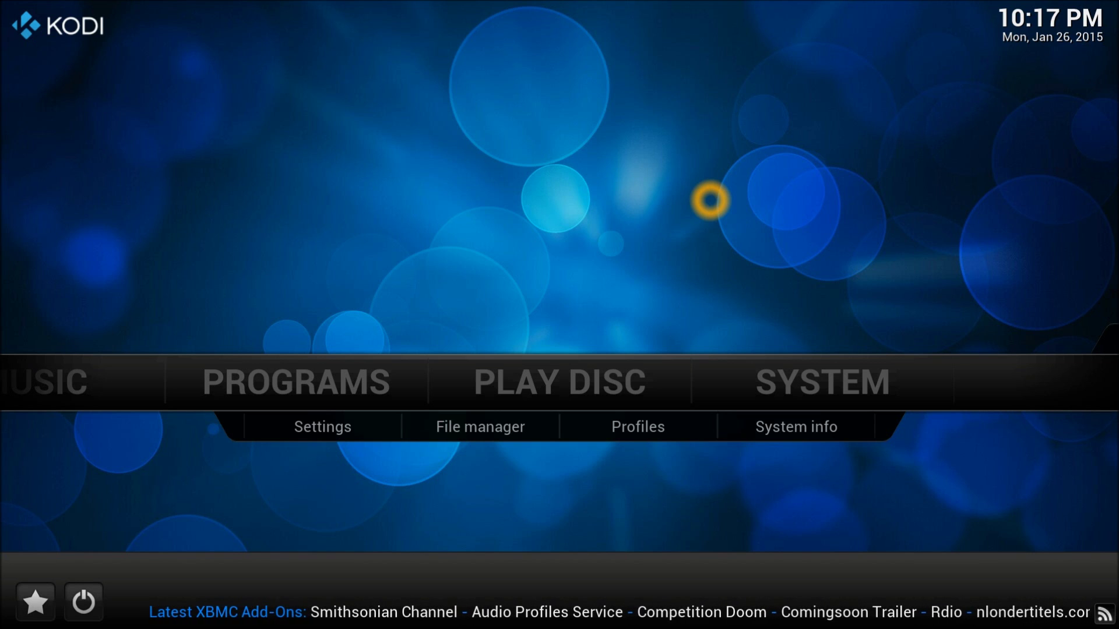
Select SYSTEM on the Kodi home menu to show its File manager entry.
left_click(788, 384)
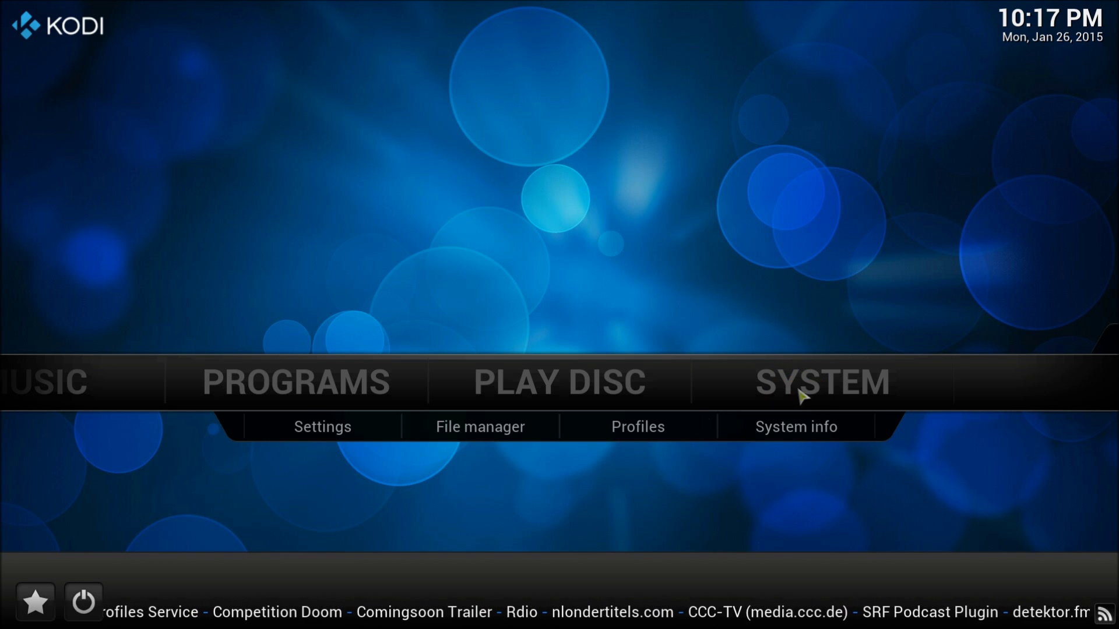
left_click(529, 430)
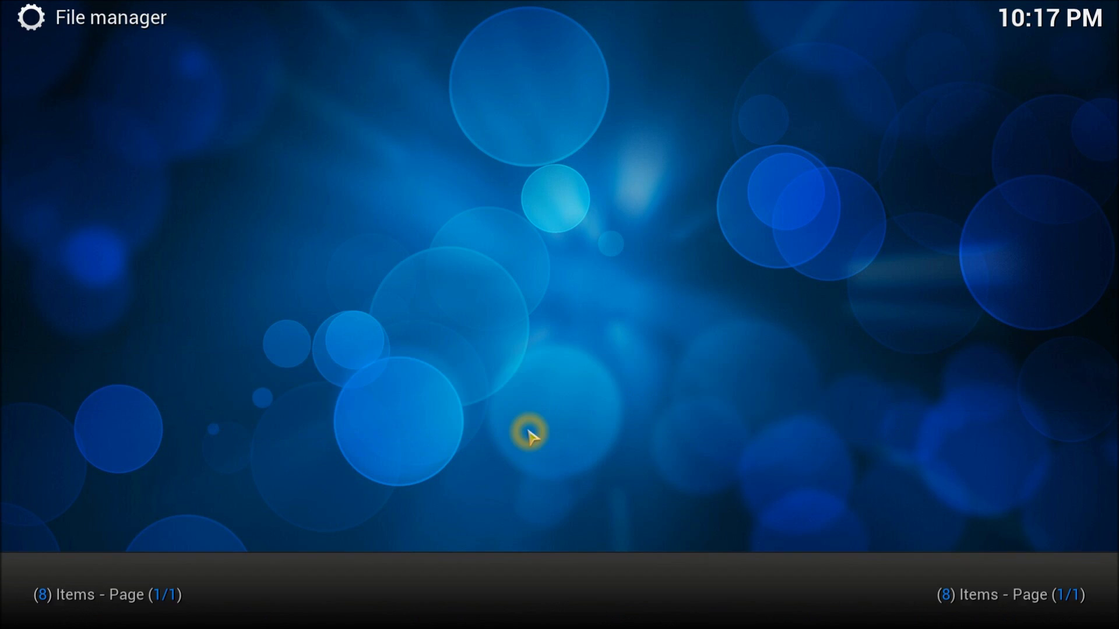
left_click(241, 370)
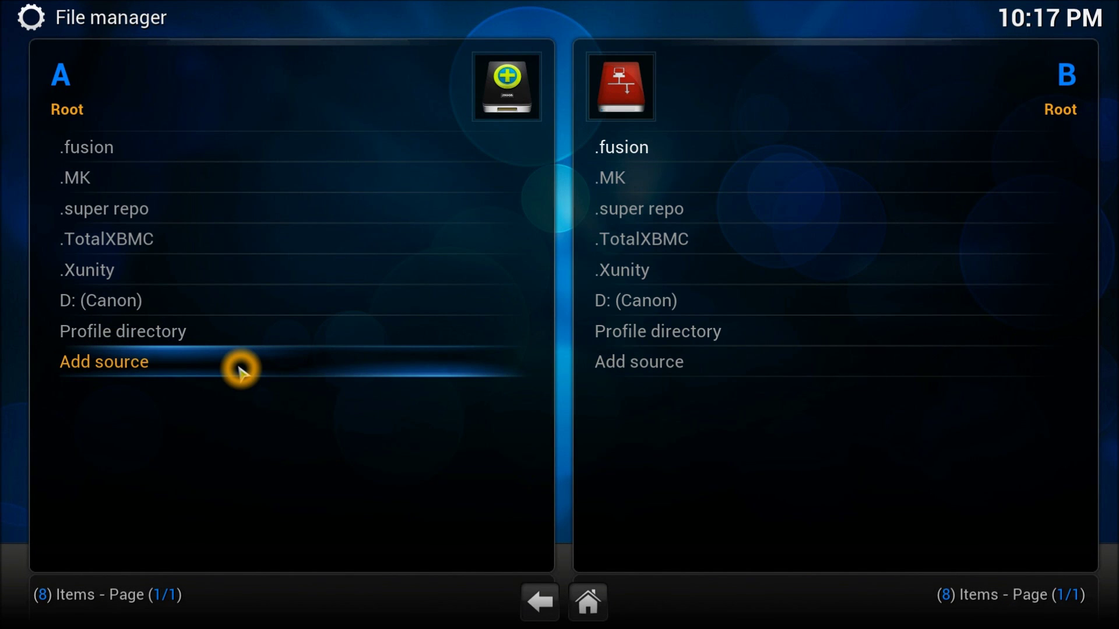
left_click(240, 370)
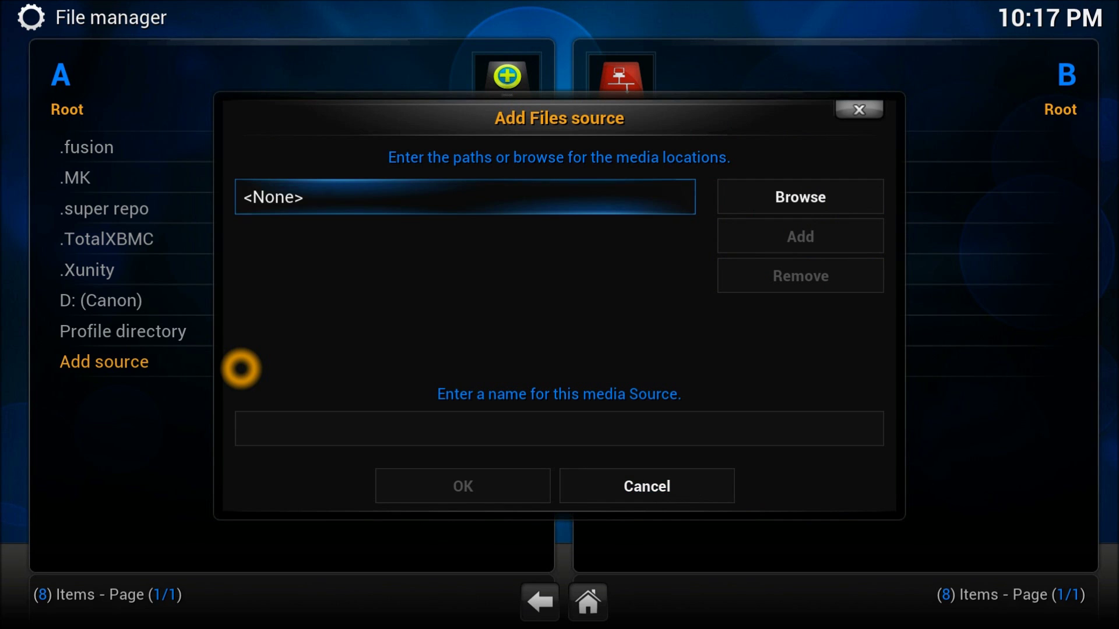
key("Return")
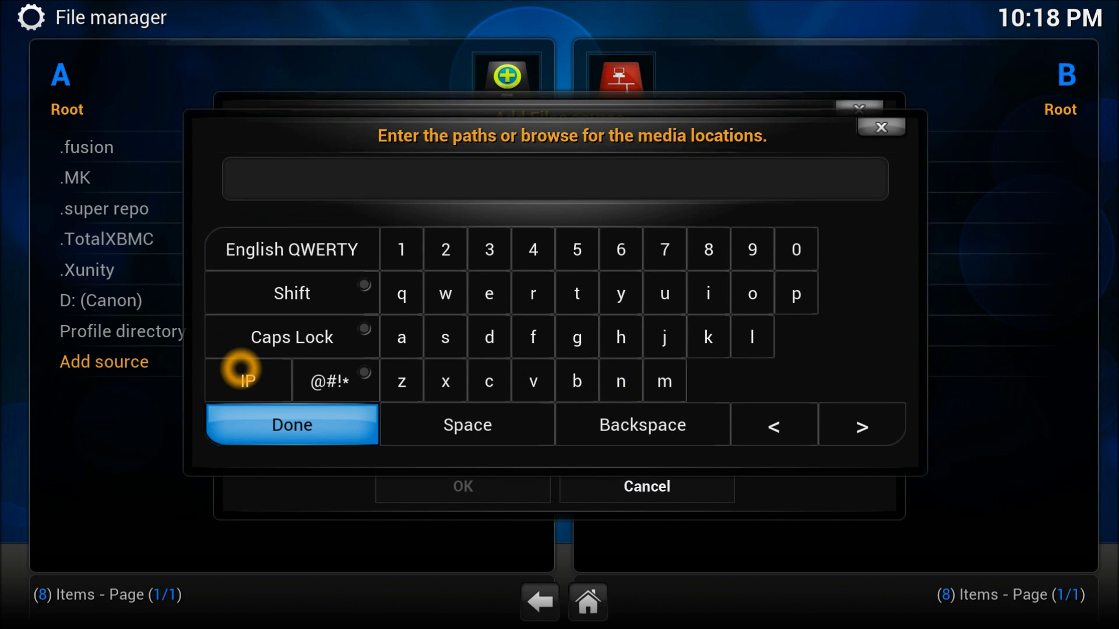
type("http://")
type("x")
type("finity")
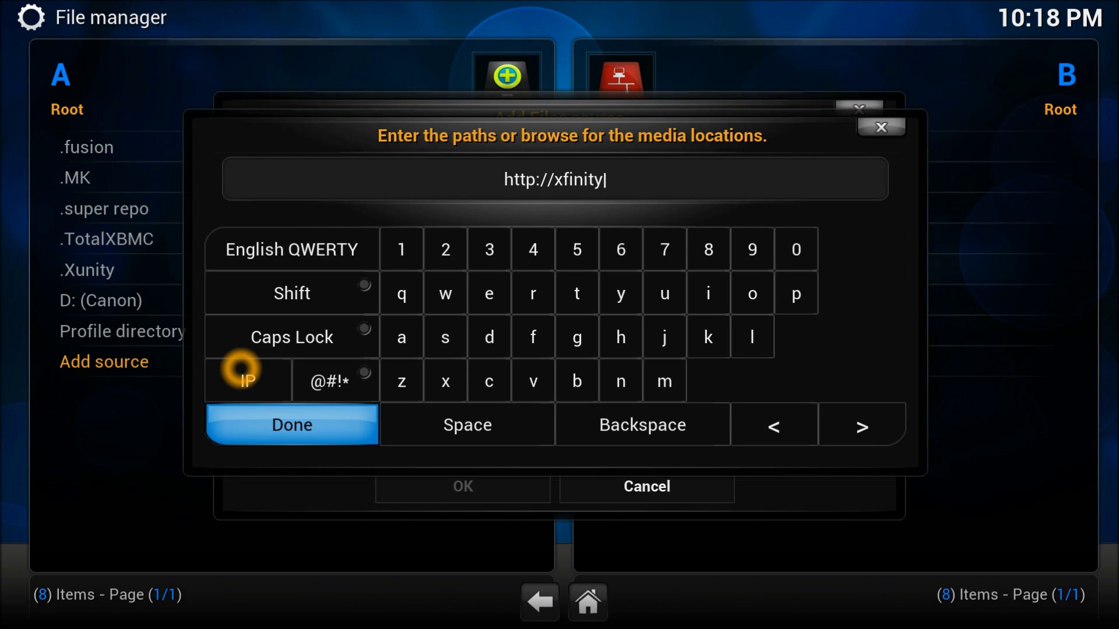
type(".x")
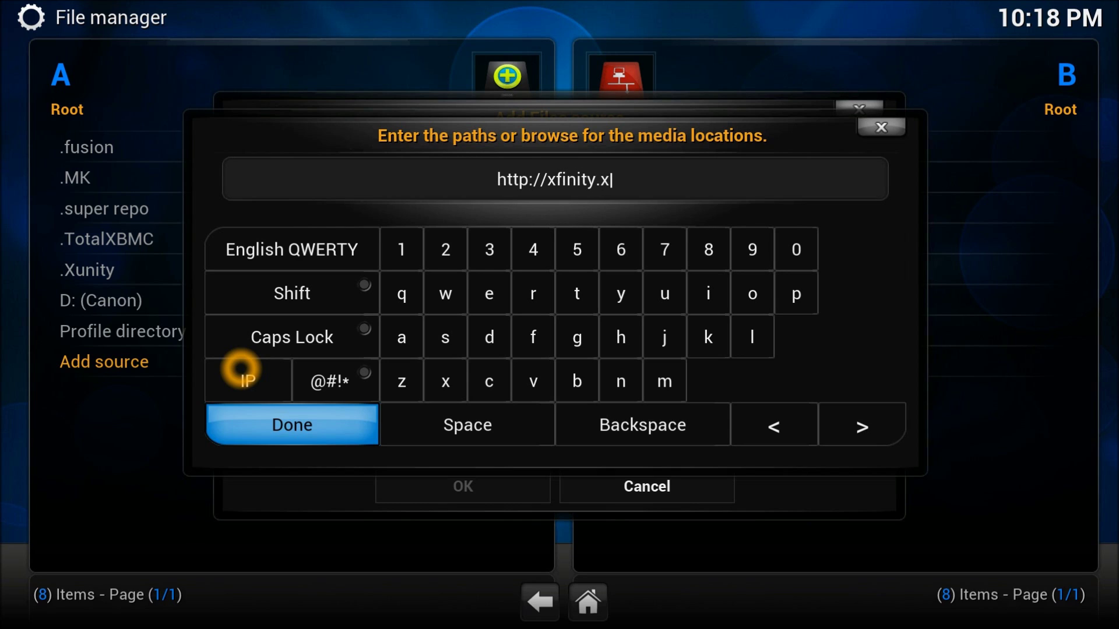
type("unity")
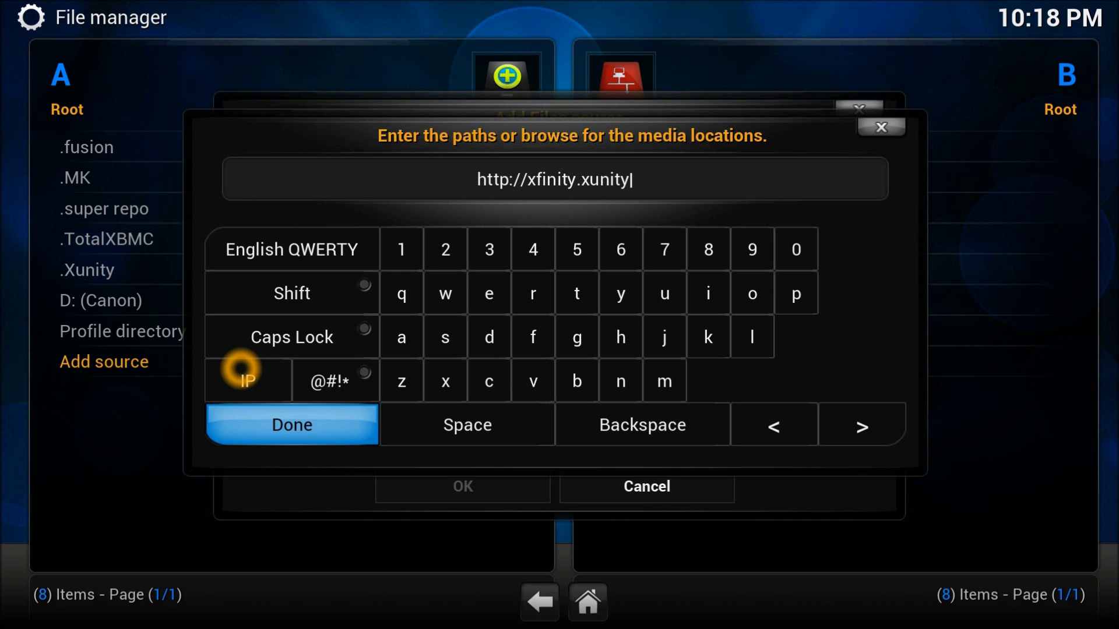
type(".c")
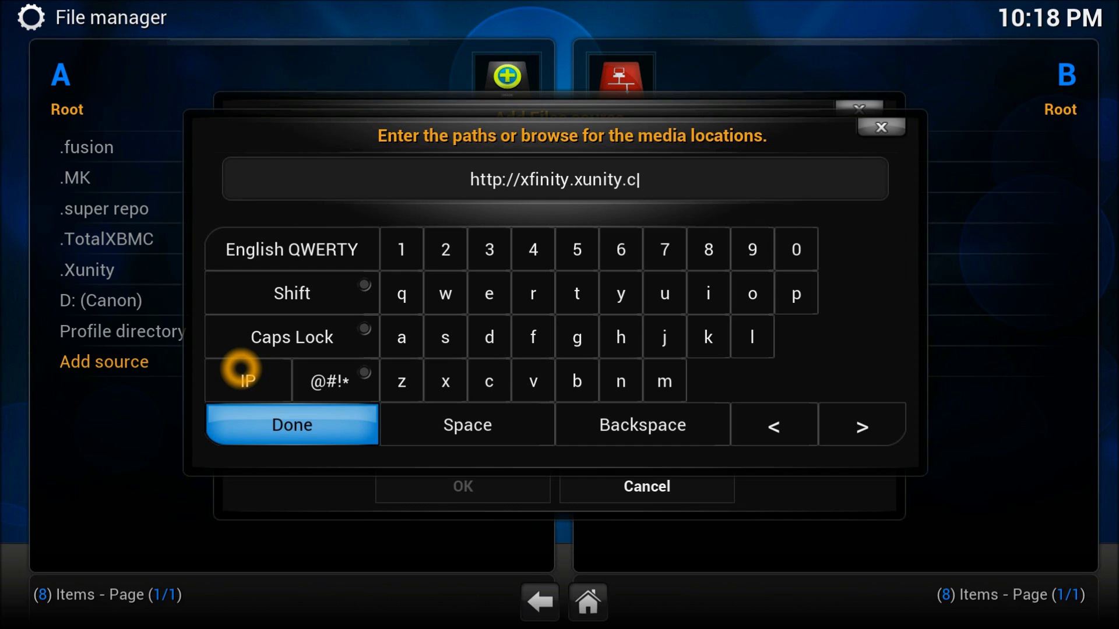
type("om/")
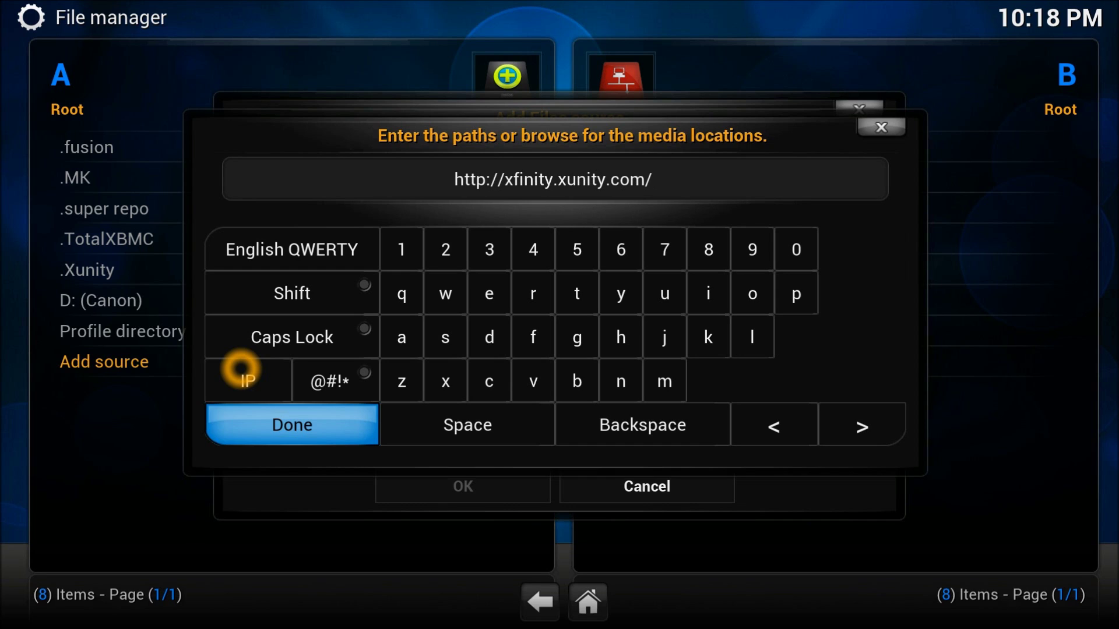
key("Return")
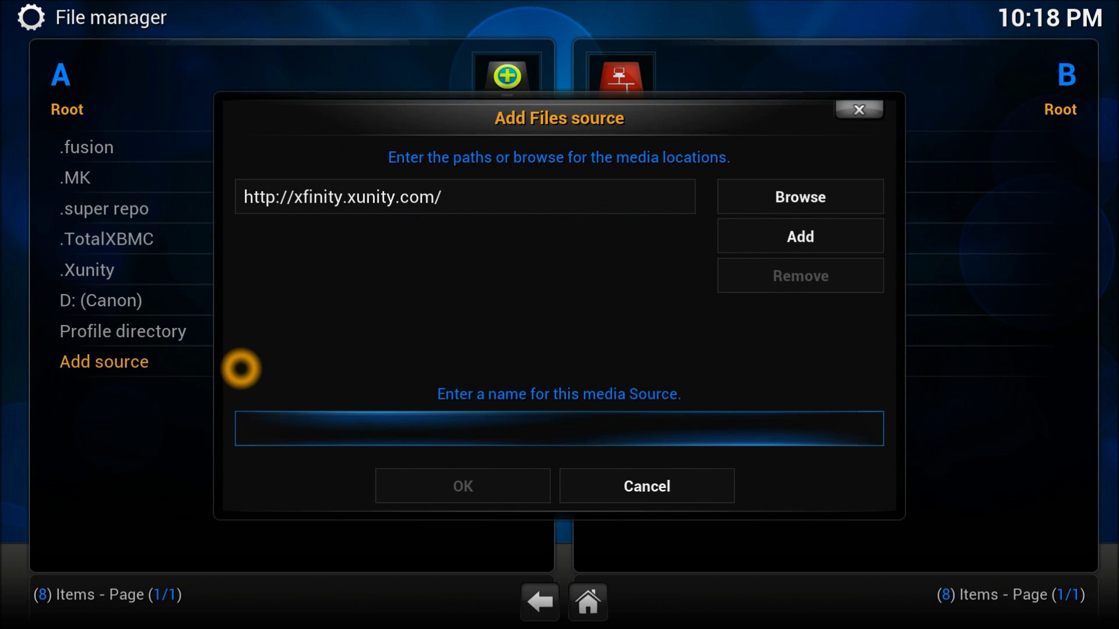
Name the source .xfinity_2 and confirm with OK, triggering the Unable to connect warning.
type(".")
type("xfini")
type("ty")
key("Down")
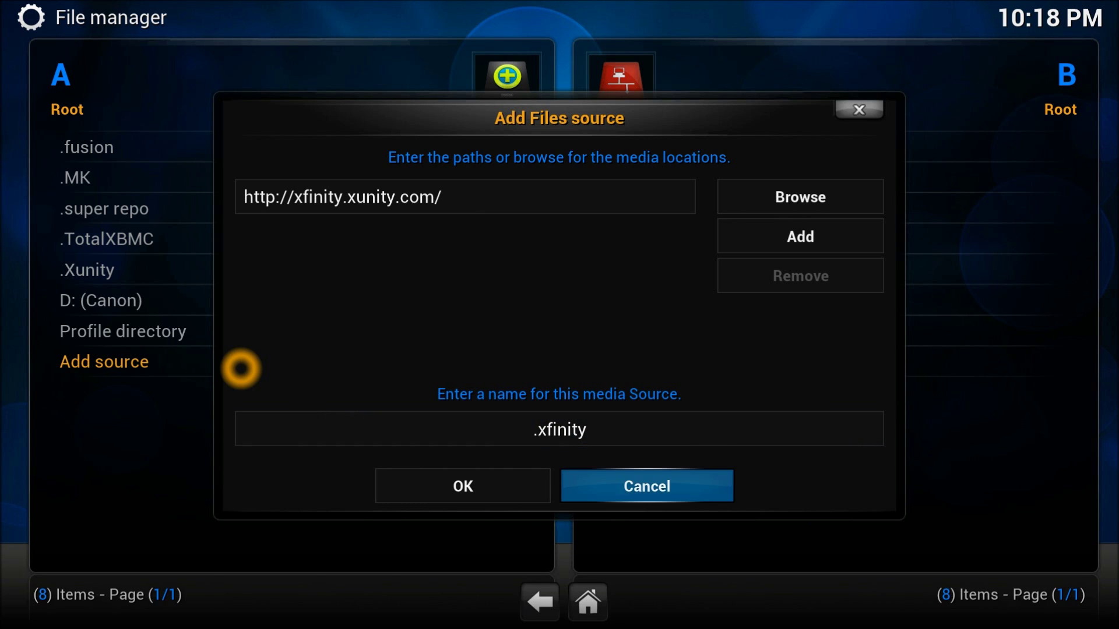
key("Up")
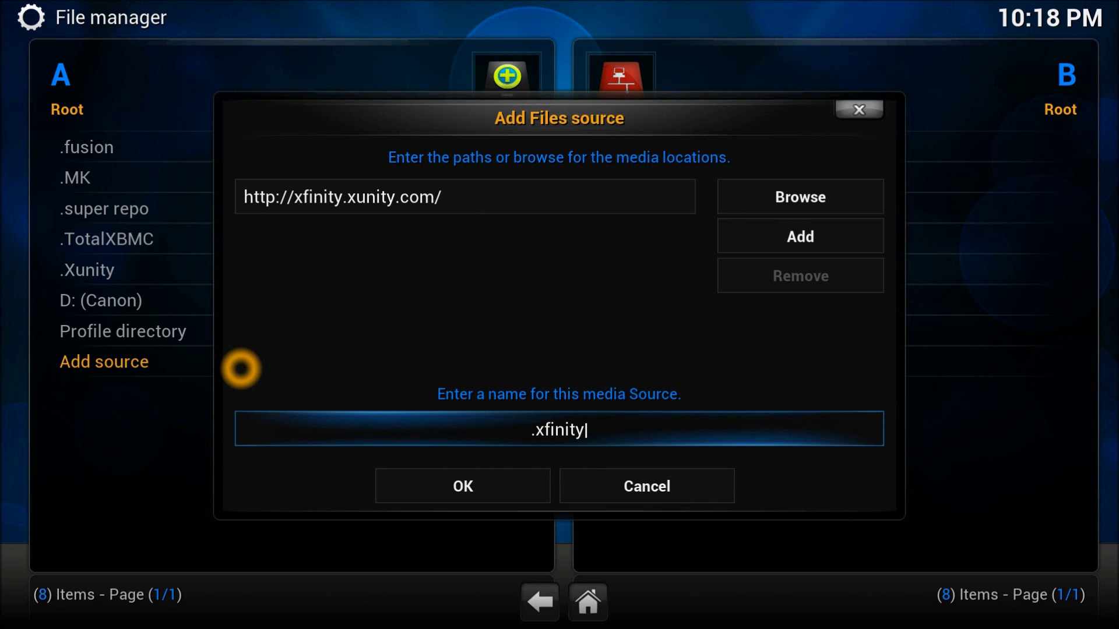
type("_")
type("2")
key("Return")
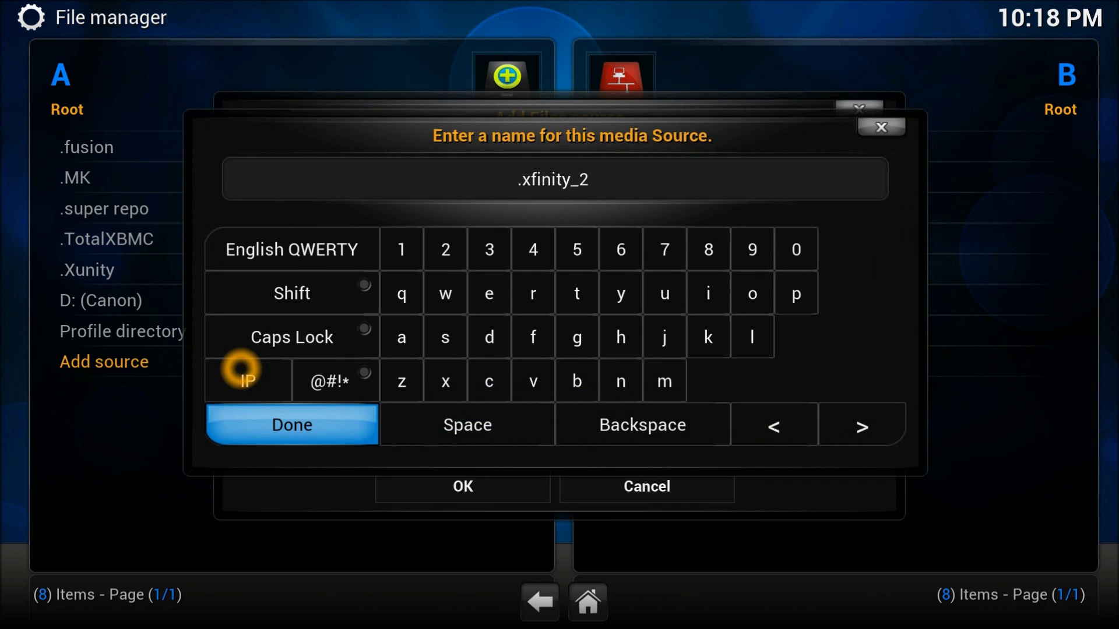
key("Return")
key("Down")
key("Left")
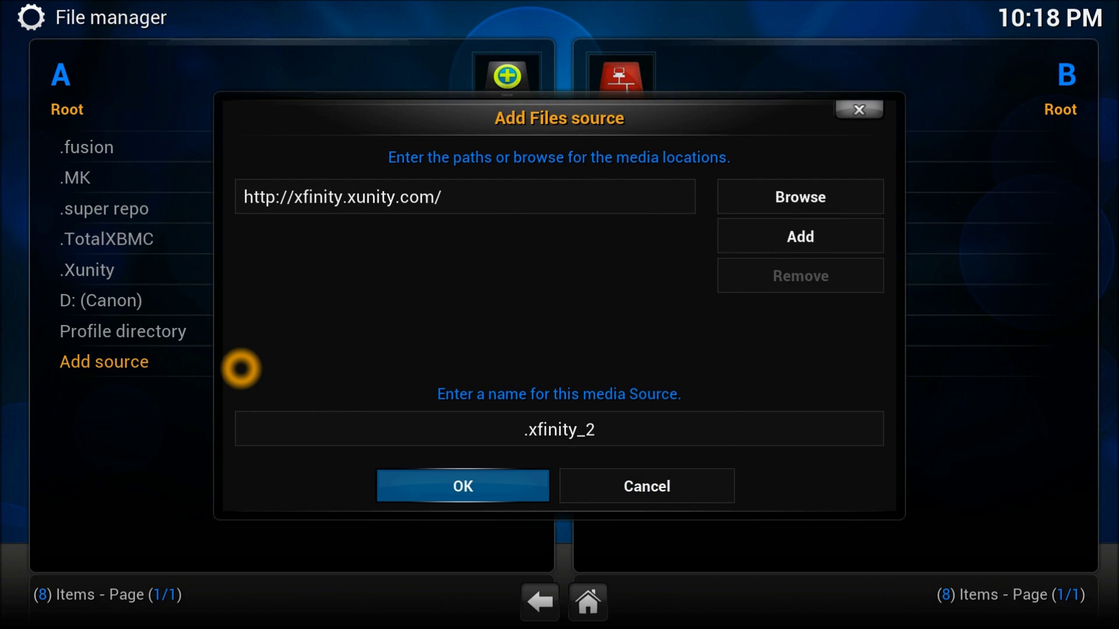
key("Return")
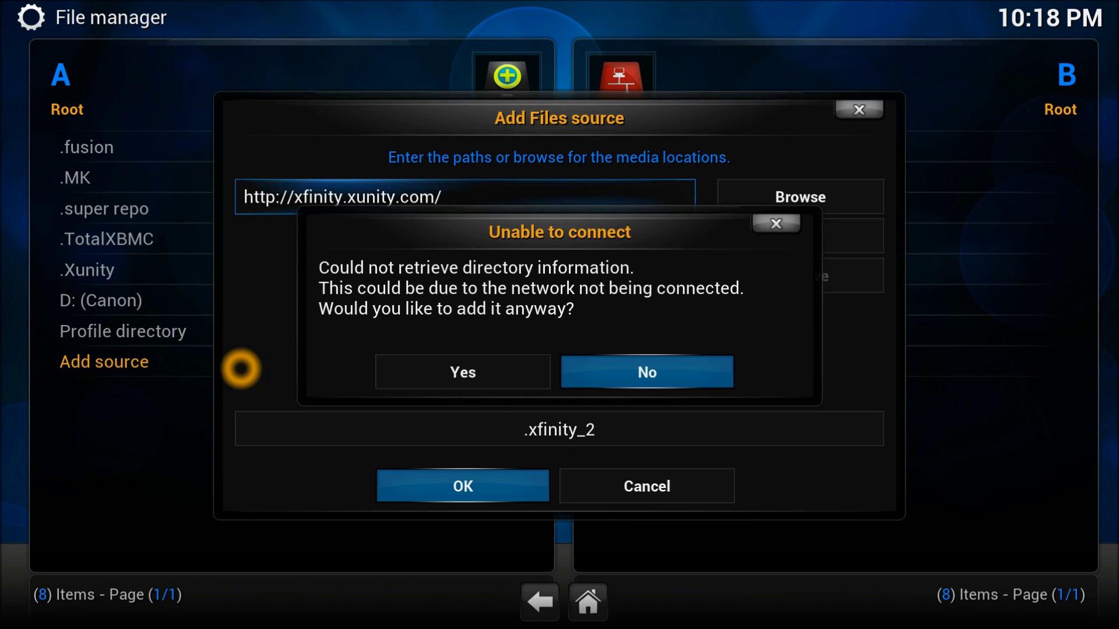
key("Left")
key("Right")
key("Return")
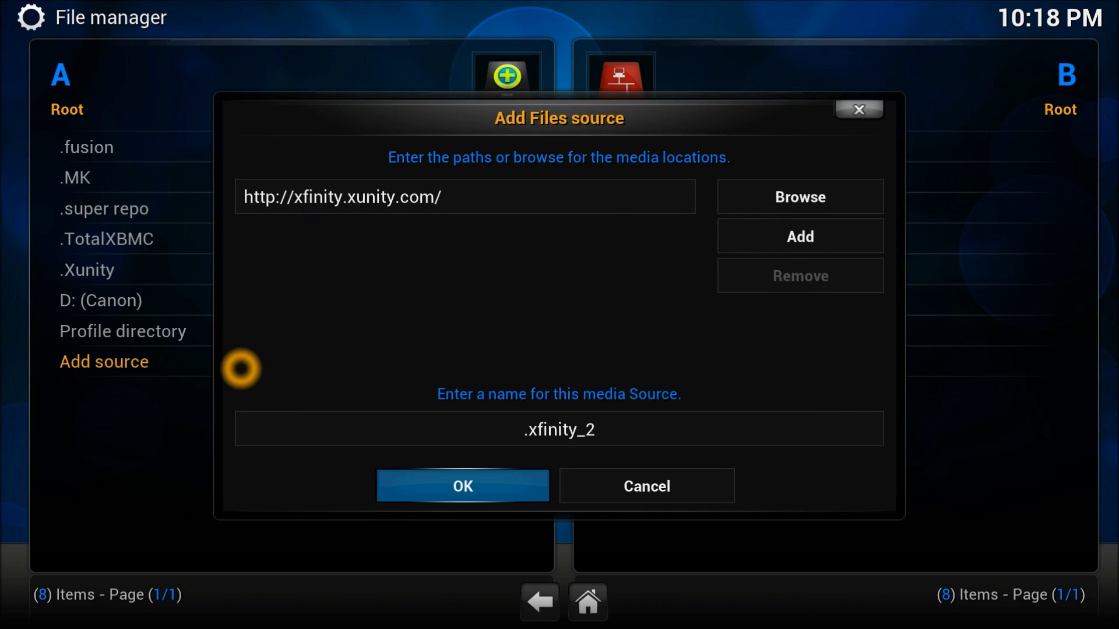
key("Up")
key("Up")
key("Up")
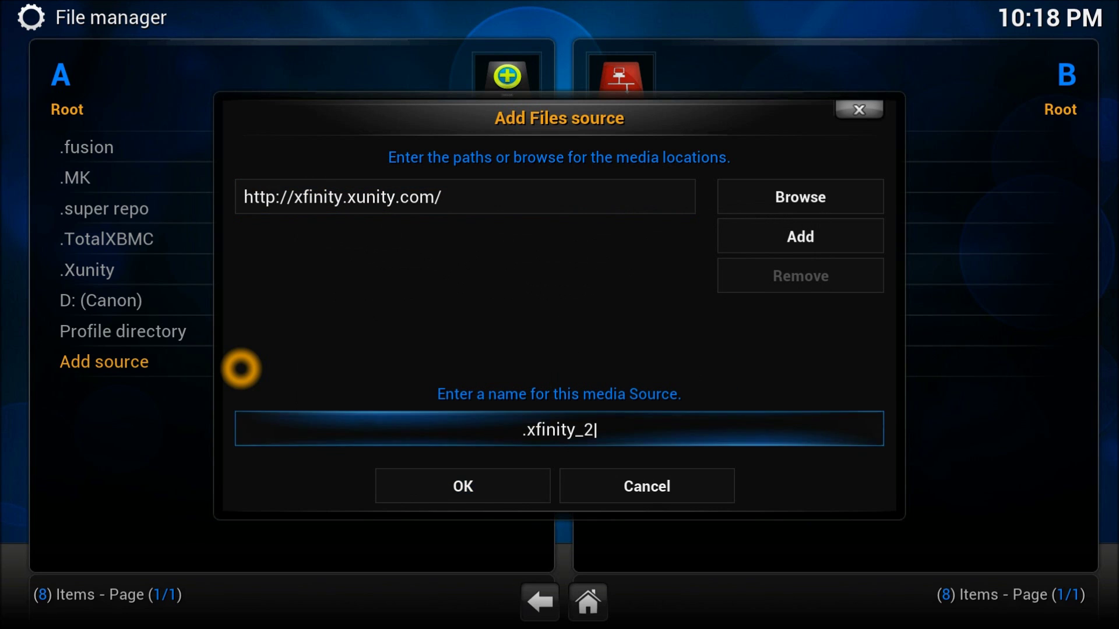
key("Return")
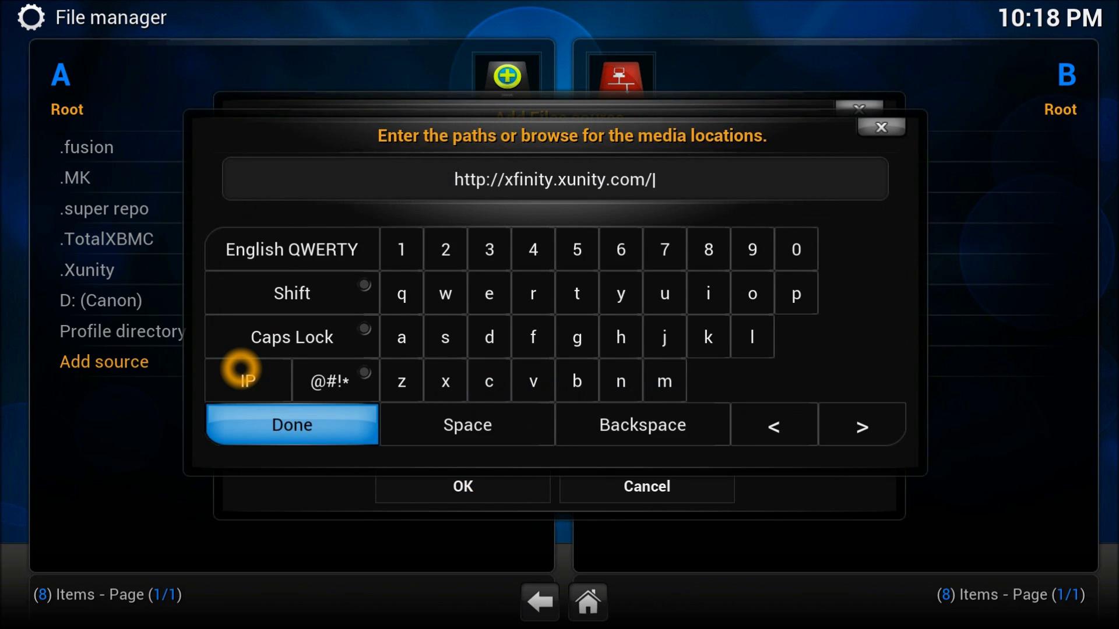
key("BackSpace")
key("BackSpace")
key("BackSpace")
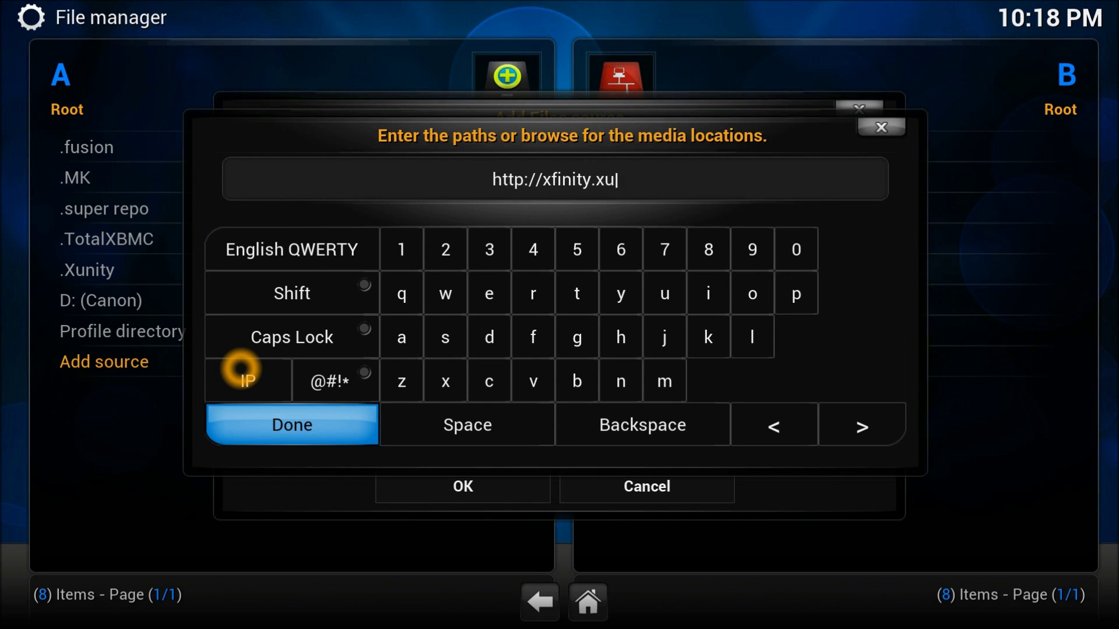
key("BackSpace")
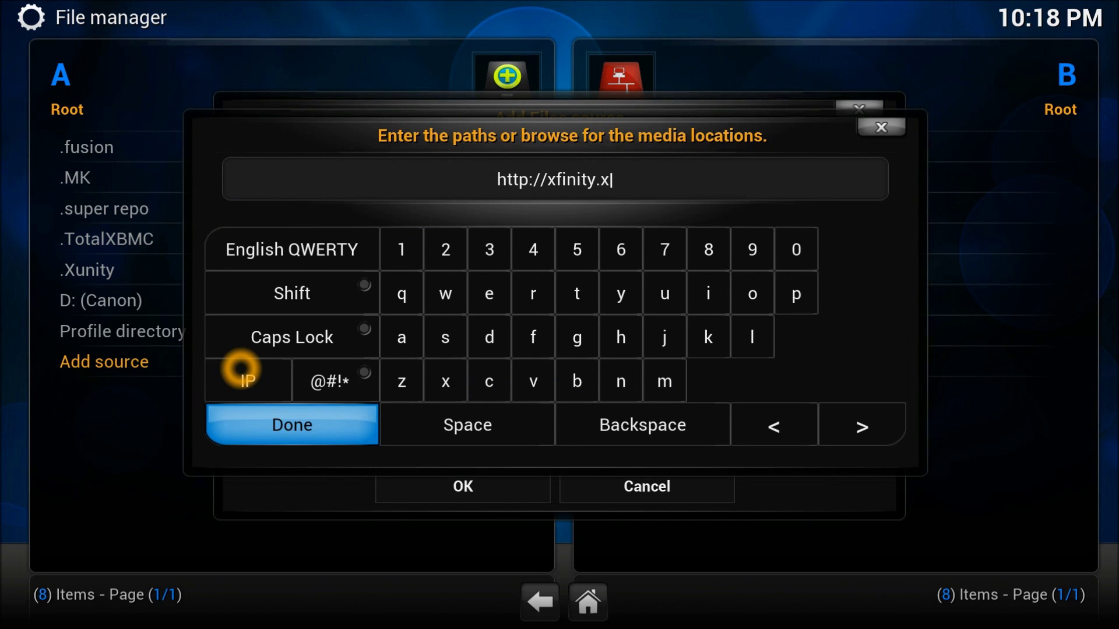
type("uni")
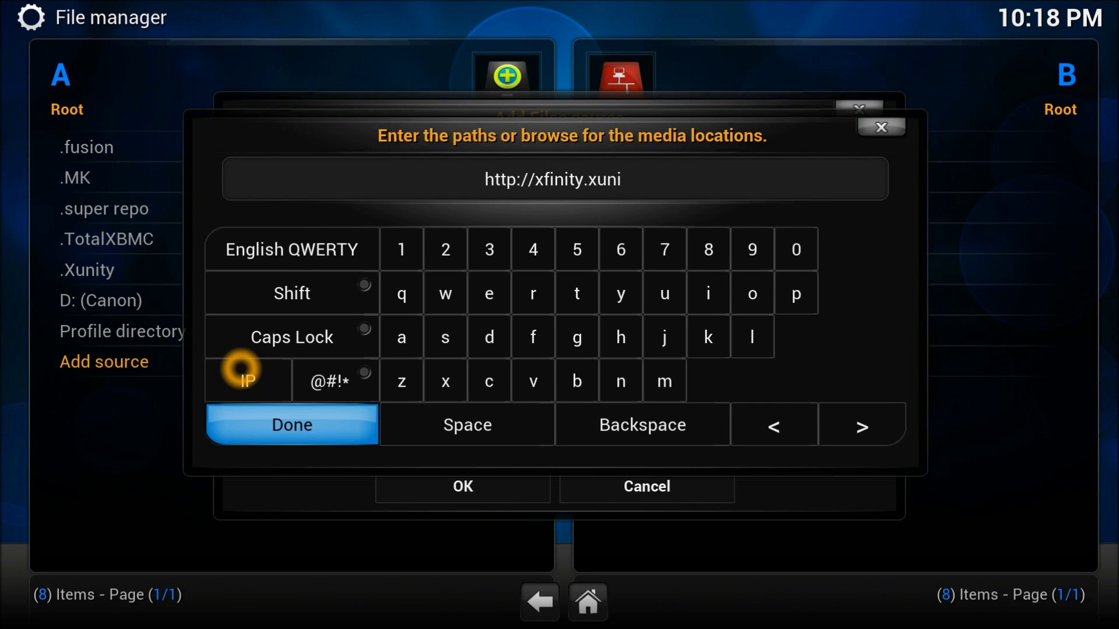
type("ty")
type("tal")
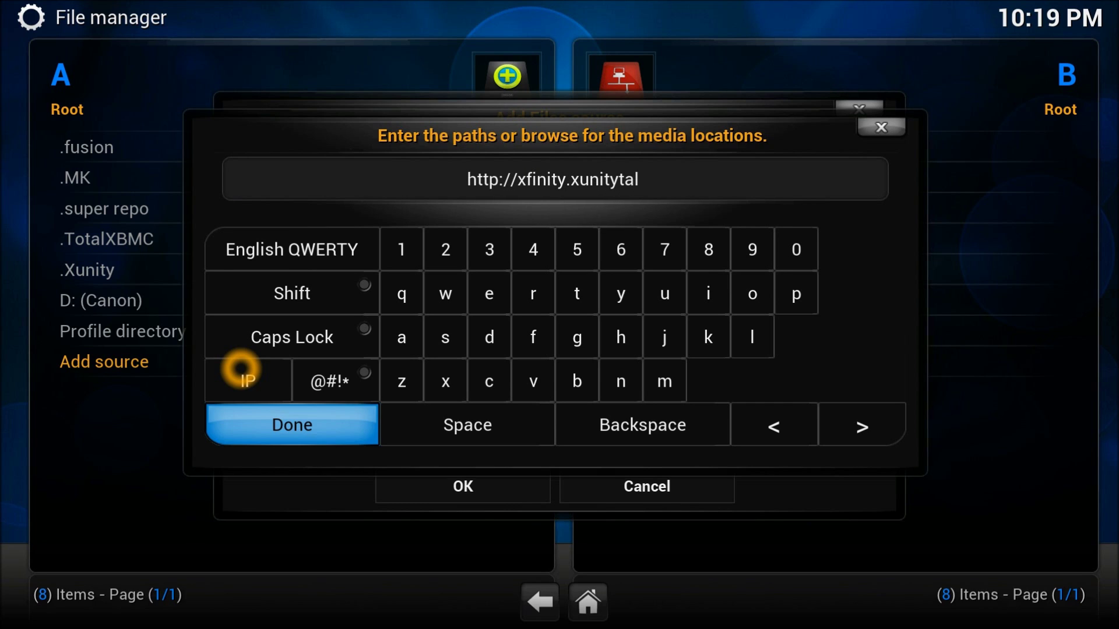
type("k.co")
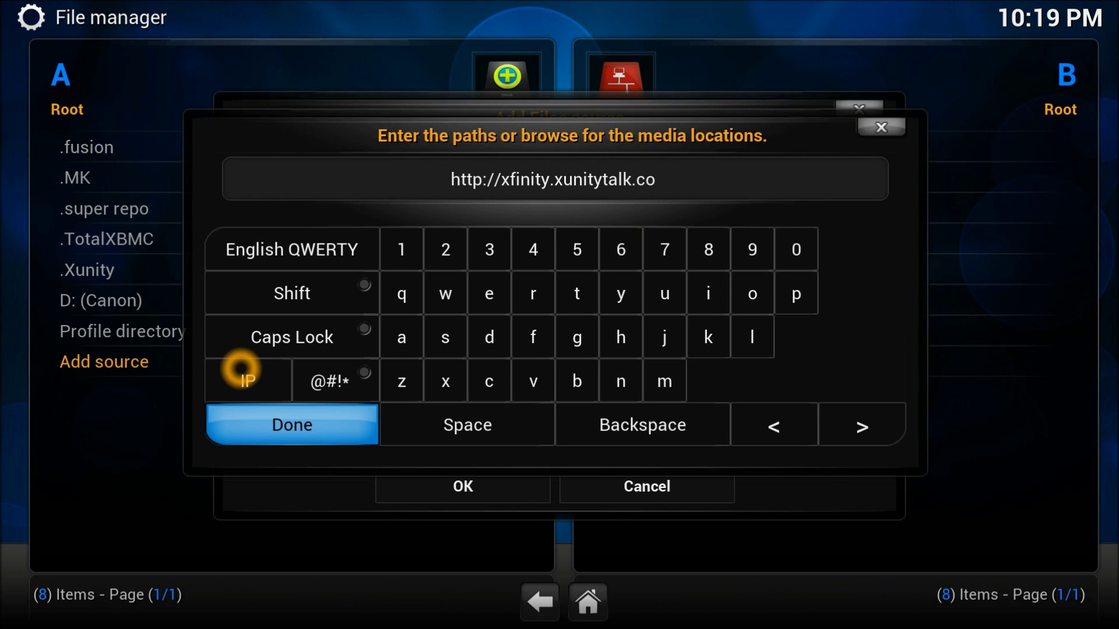
type("m")
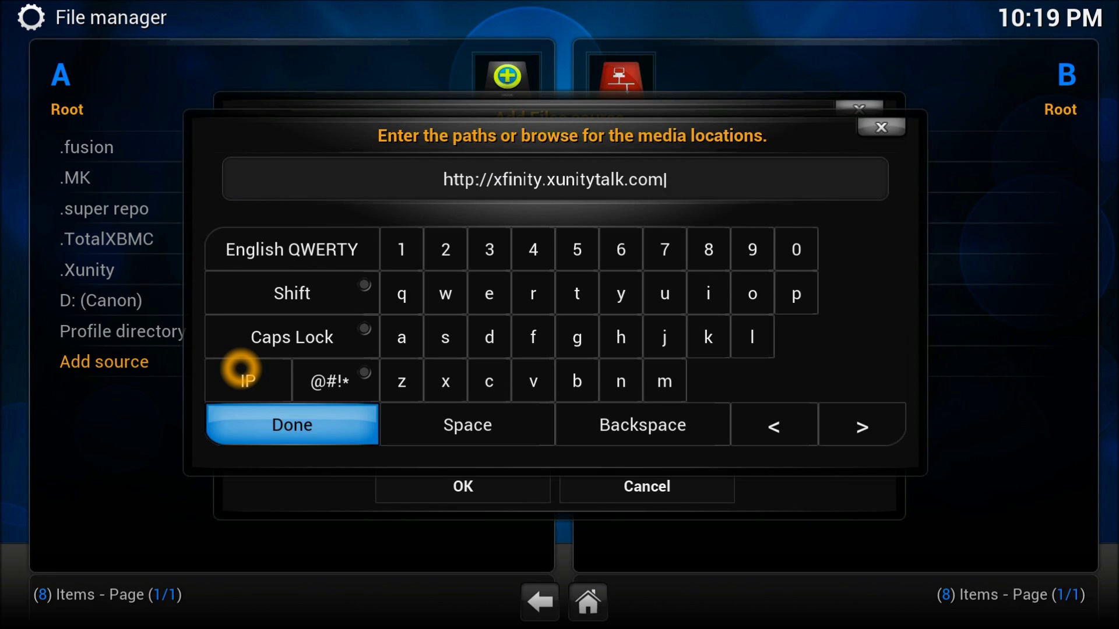
key("Return")
Save the .xfinity_2 source and return to the Kodi home screen.
key("Down")
key("Down")
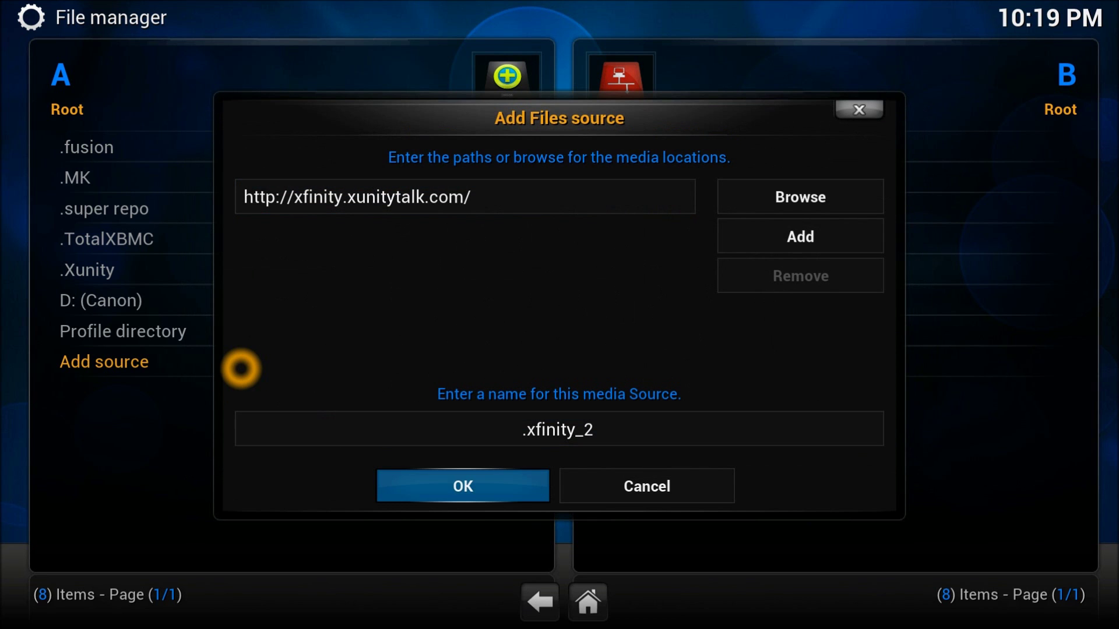
key("Return")
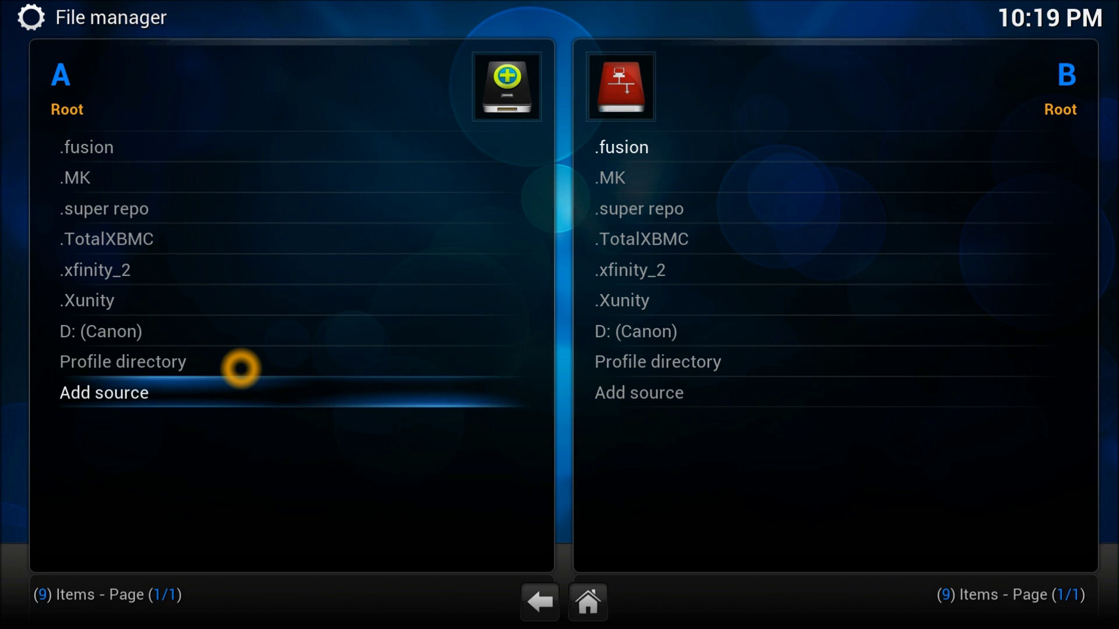
key("Escape")
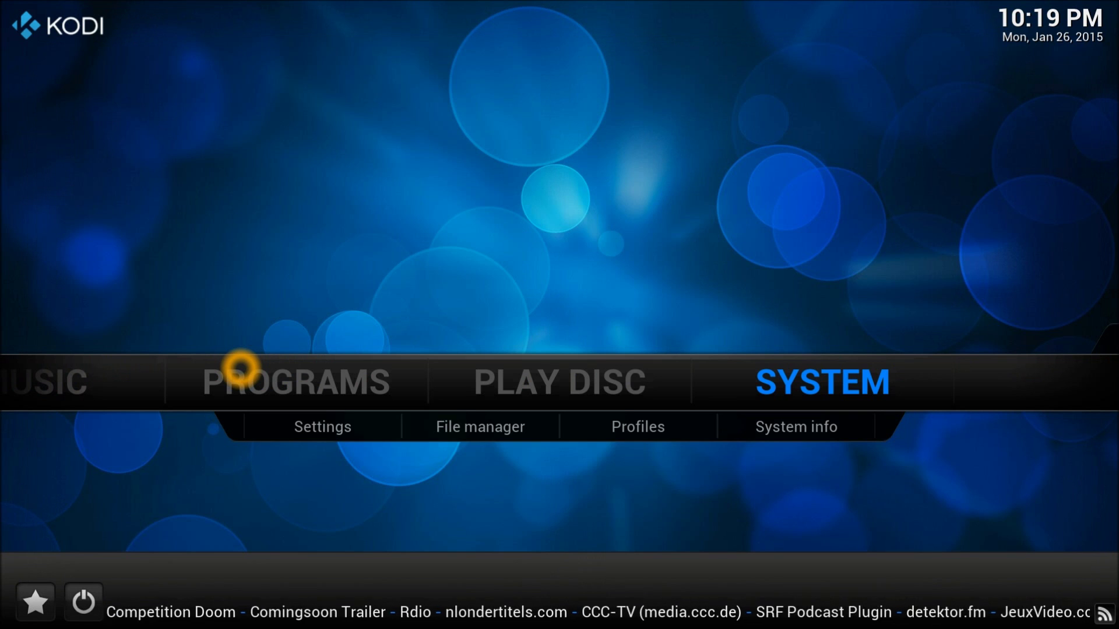
key("Left")
Go through System > Settings > Add-ons to Install from zip file.
key("Right")
key("Down")
key("Left")
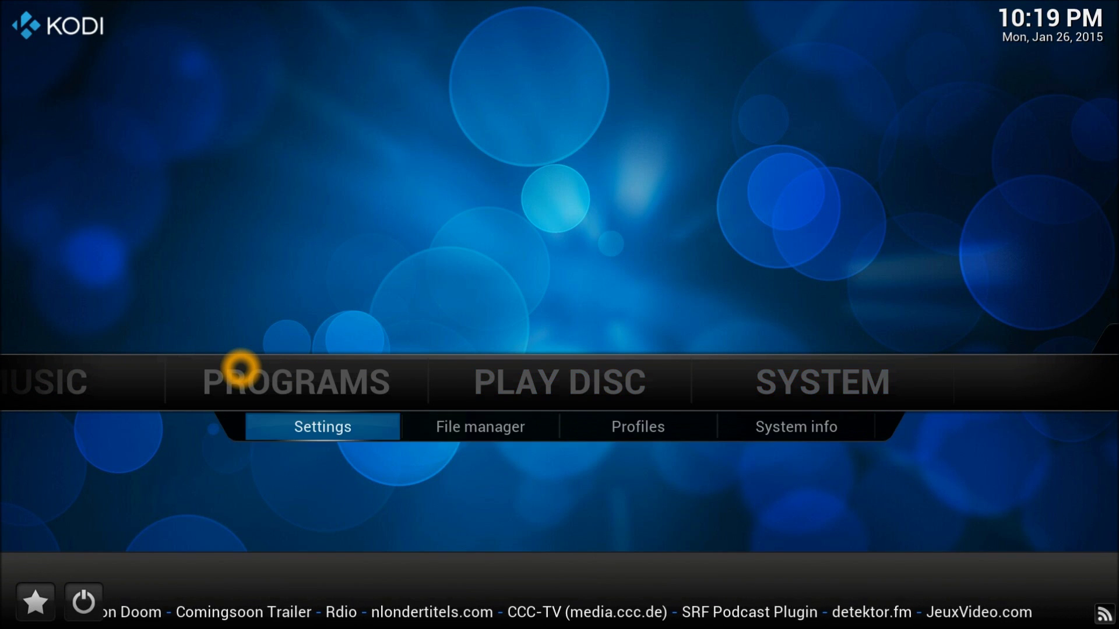
key("Return")
key("Down")
key("Down")
key("Down")
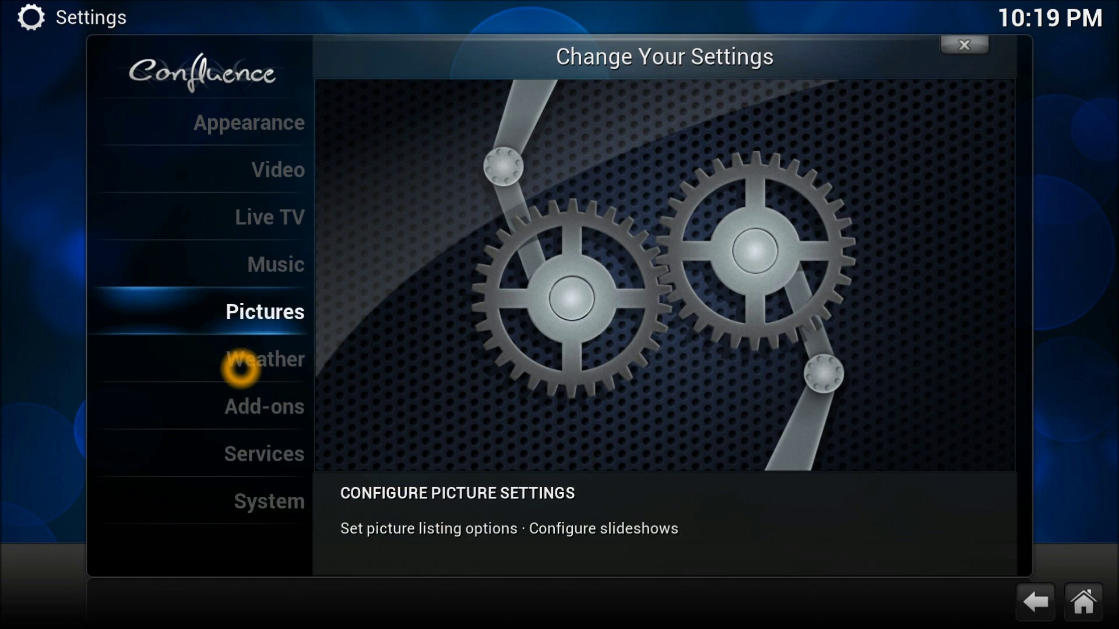
key("Return")
key("Down")
key("Down")
key("Down")
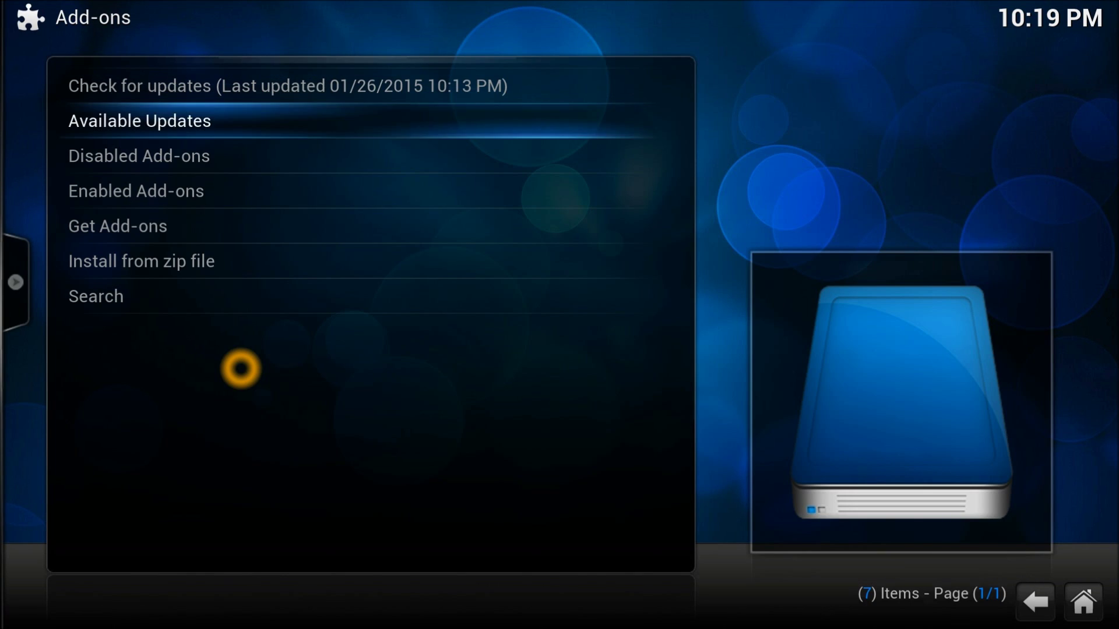
key("Down")
key("Down")
key("Return")
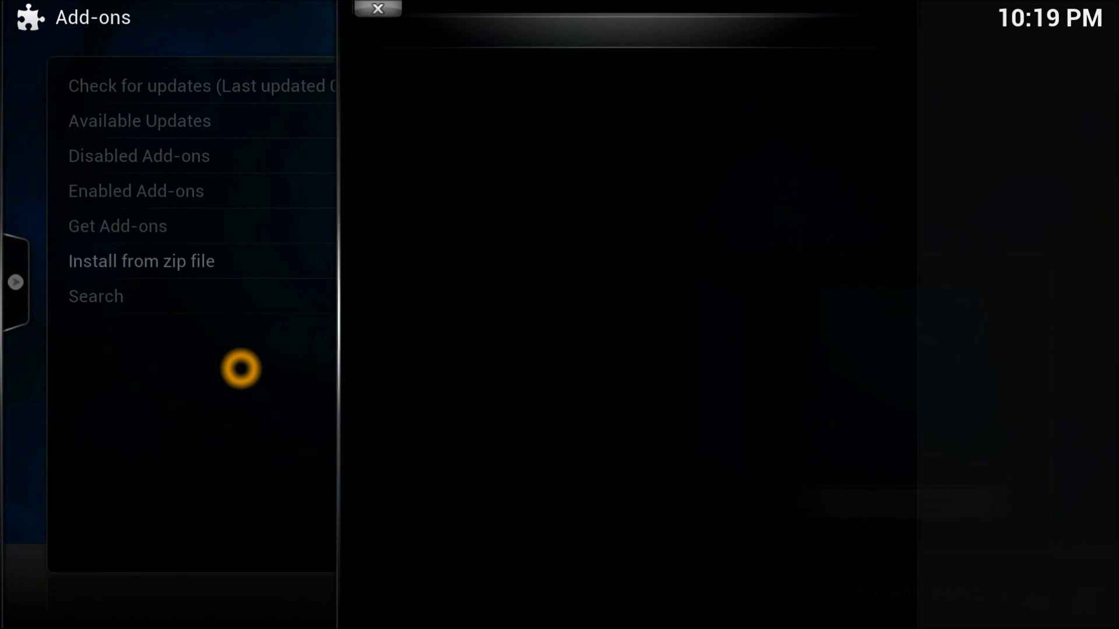
Install XunityTalk_Repository.zip from the .xfinity_2 source.
key("Down")
key("Down")
key("Down")
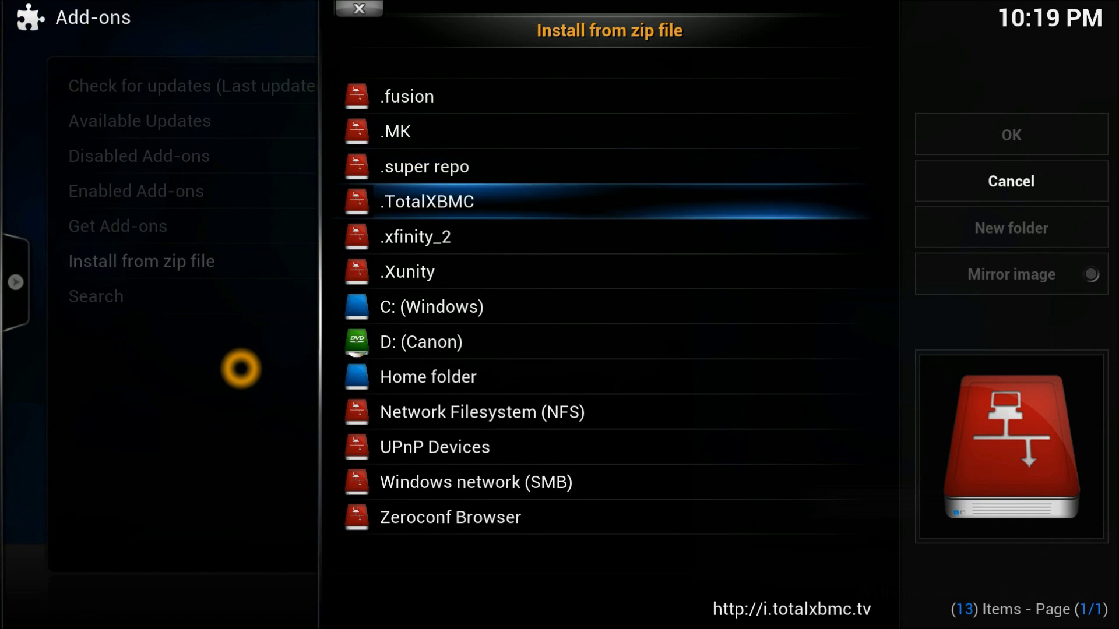
key("Up")
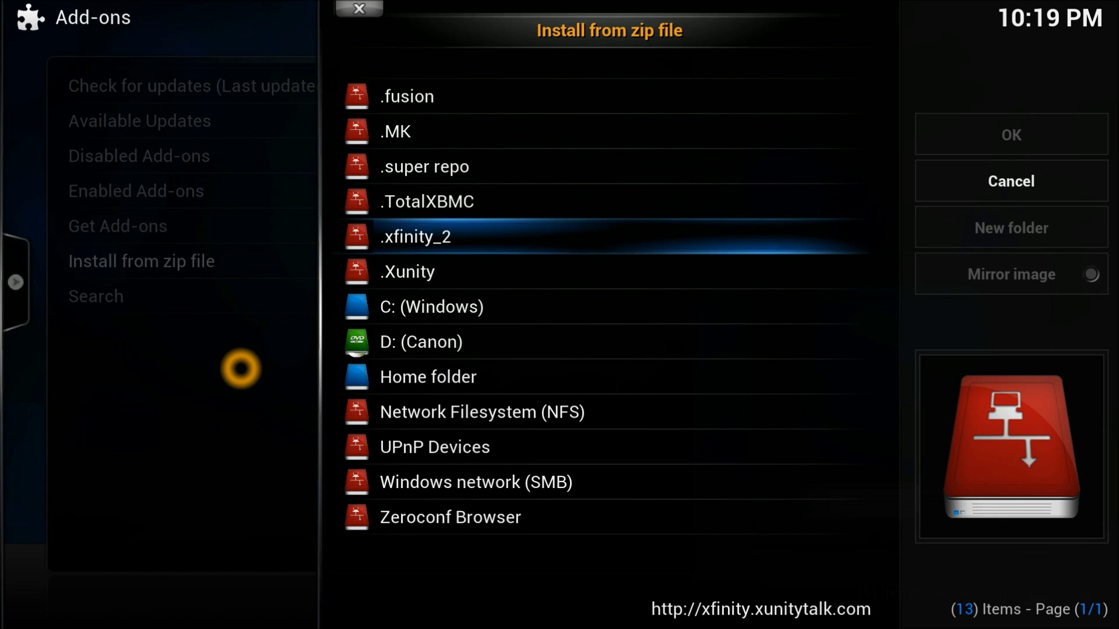
key("Return")
key("Down")
key("Down")
key("Down")
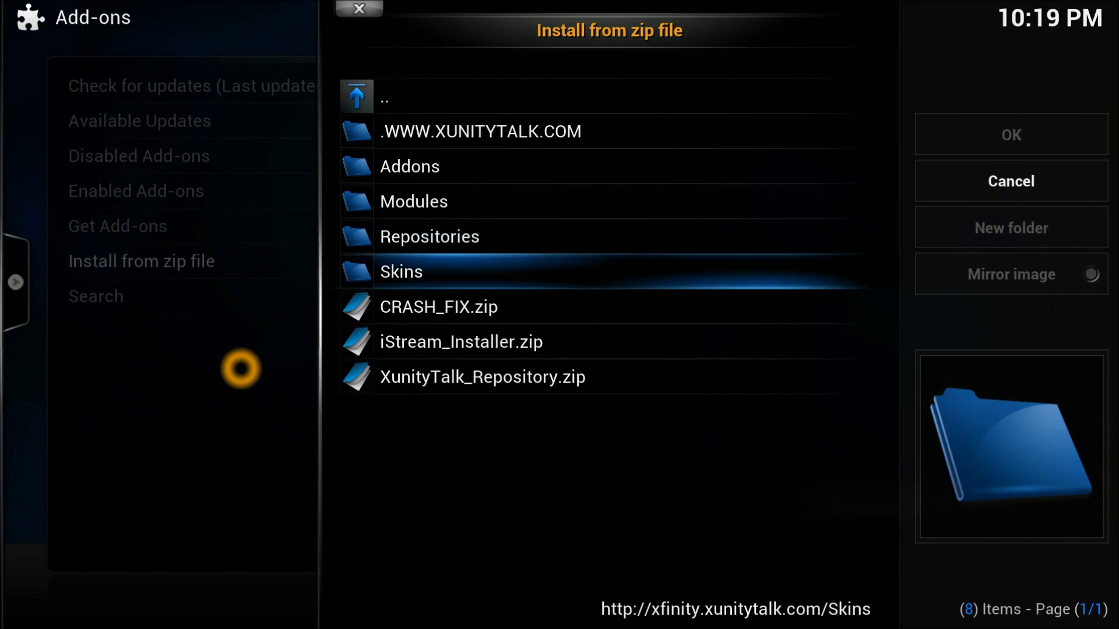
key("Down")
key("Down")
key("Down")
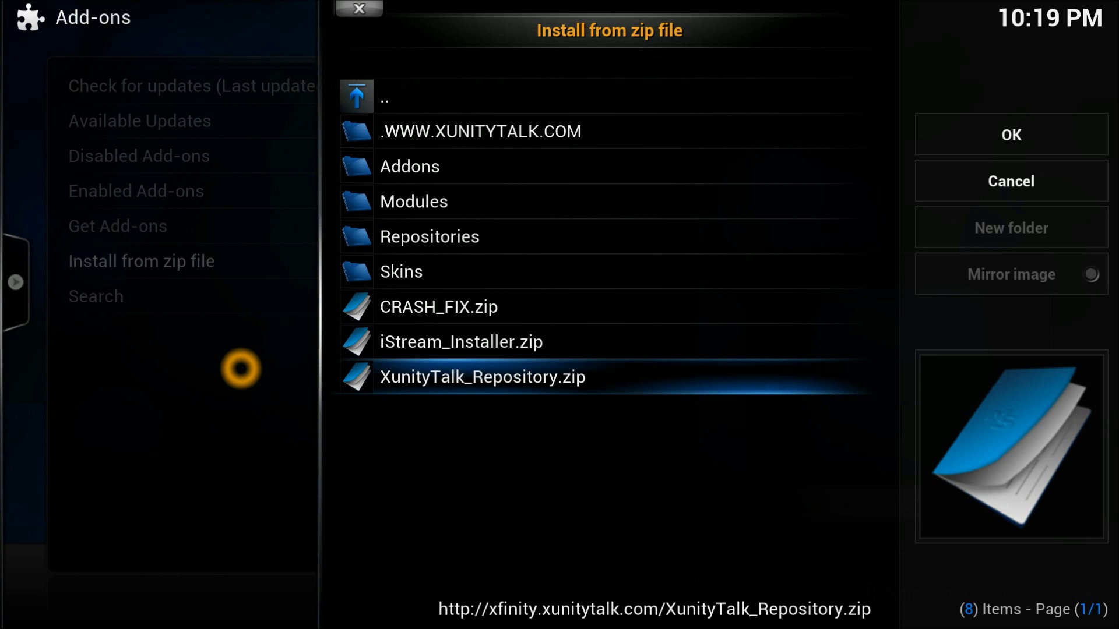
key("Return")
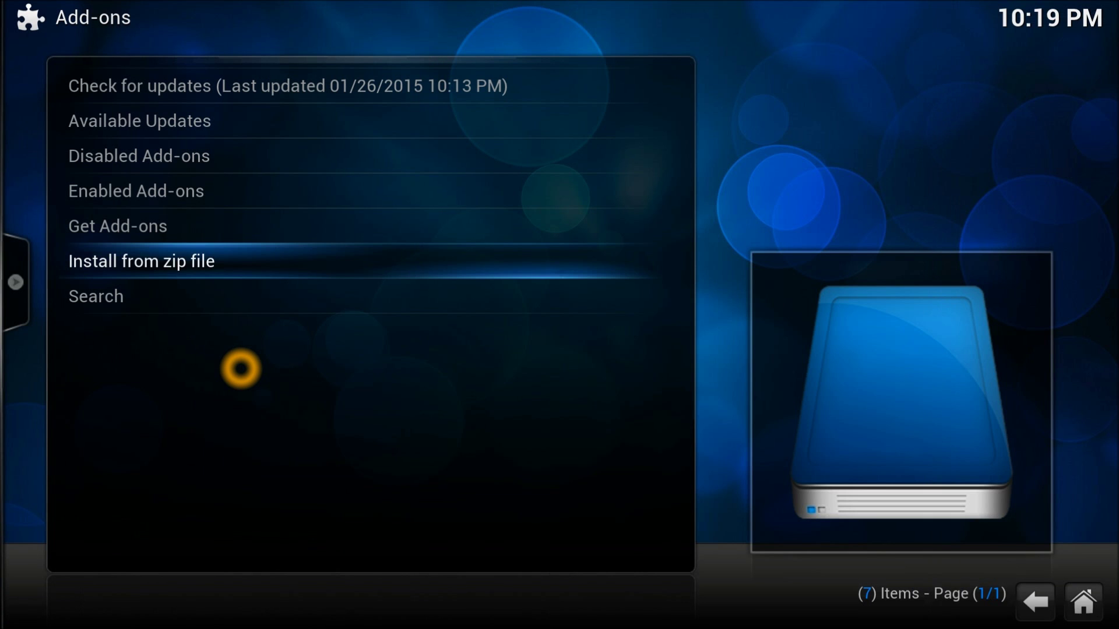
Browse Get Add-ons > .XunityTalk Repository > Program Add-ons.
key("Up")
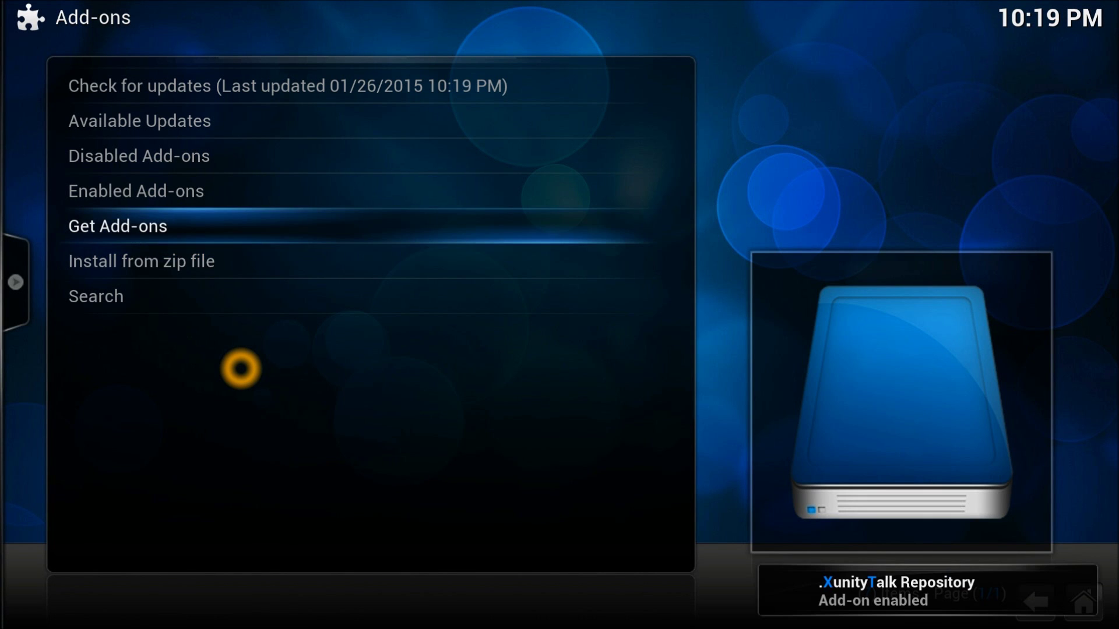
key("Return")
key("Down")
key("Down")
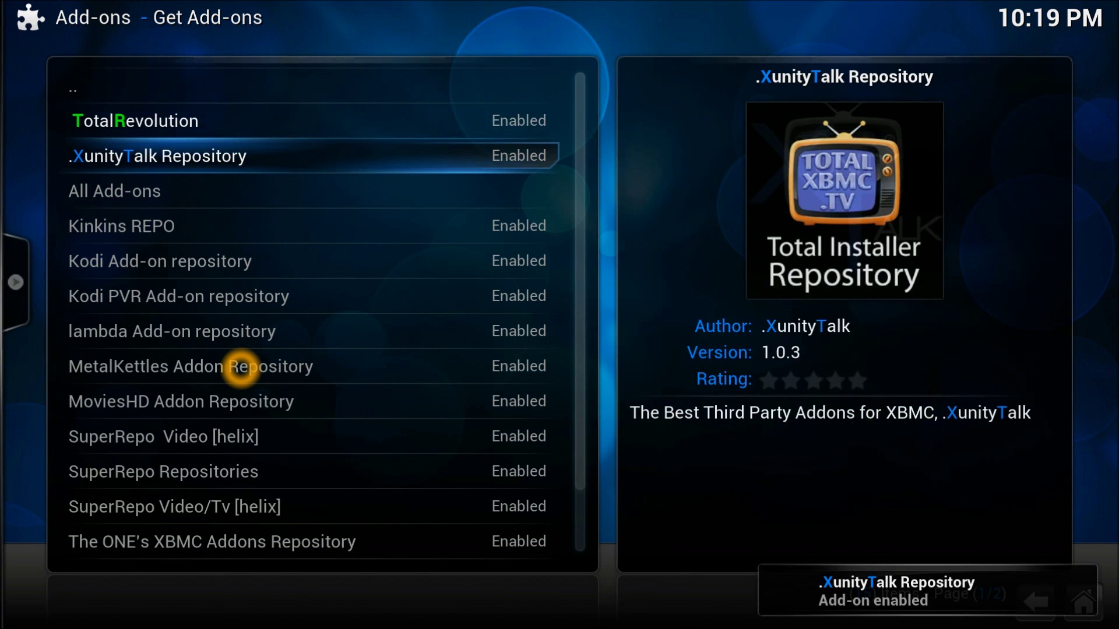
key("Return")
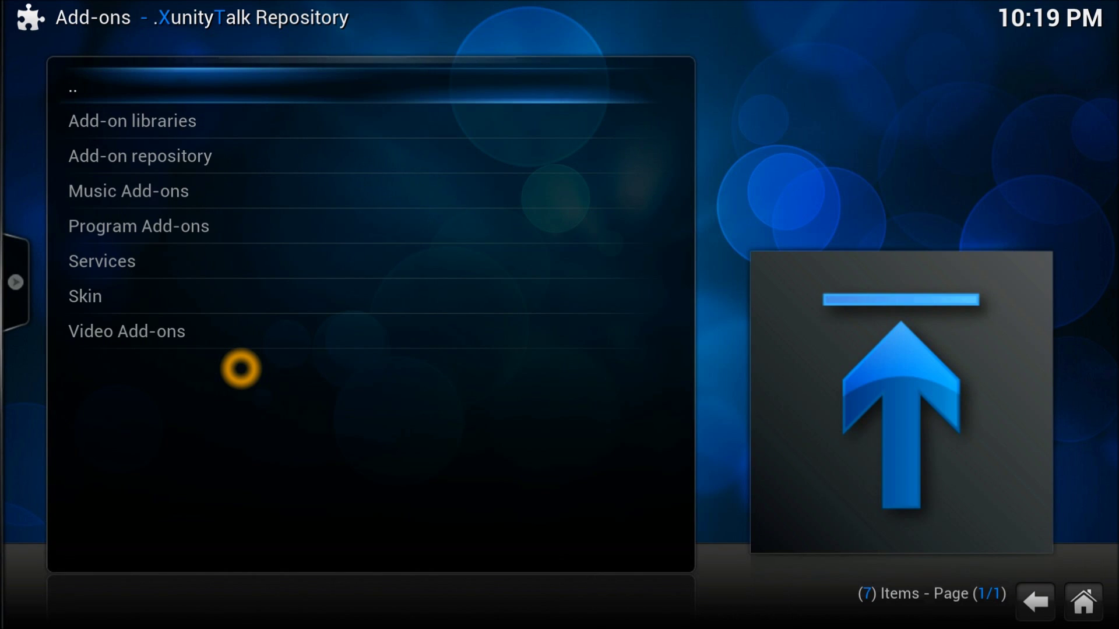
key("Down")
key("Down")
key("Down")
key("Return")
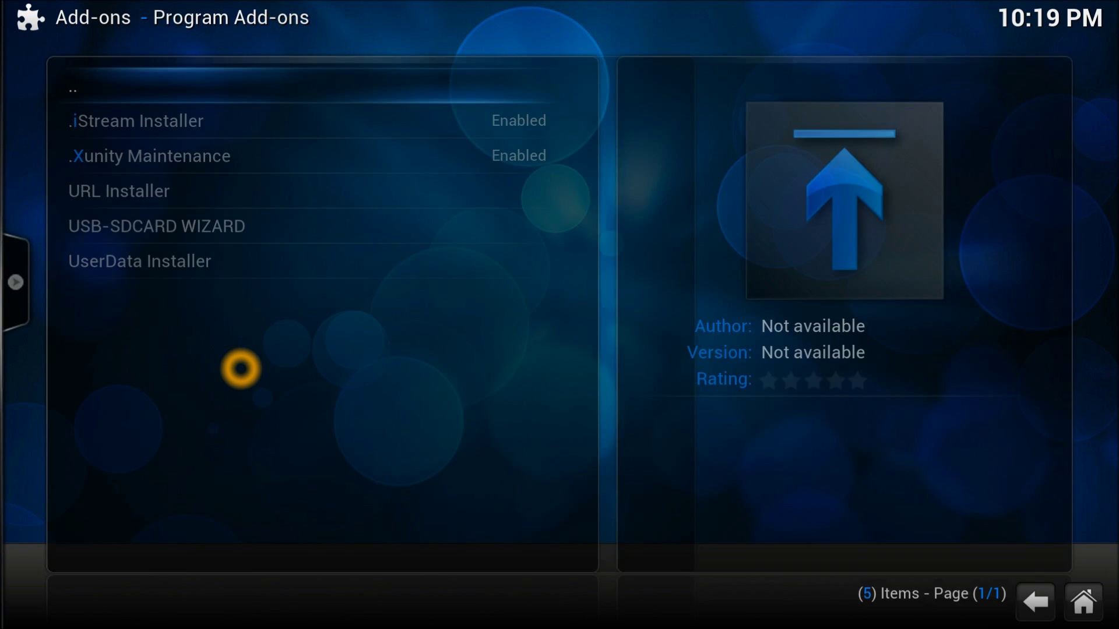
View the .Xunity Maintenance add-on info, then back out to the repository list.
key("Down")
key("Down")
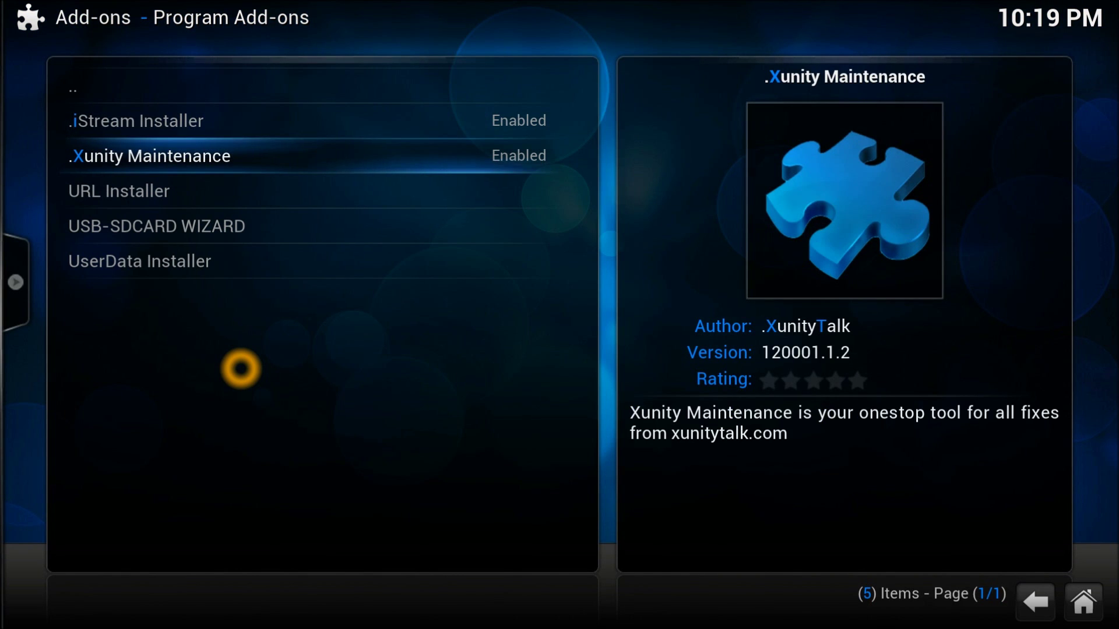
key("Return")
key("Down")
key("Down")
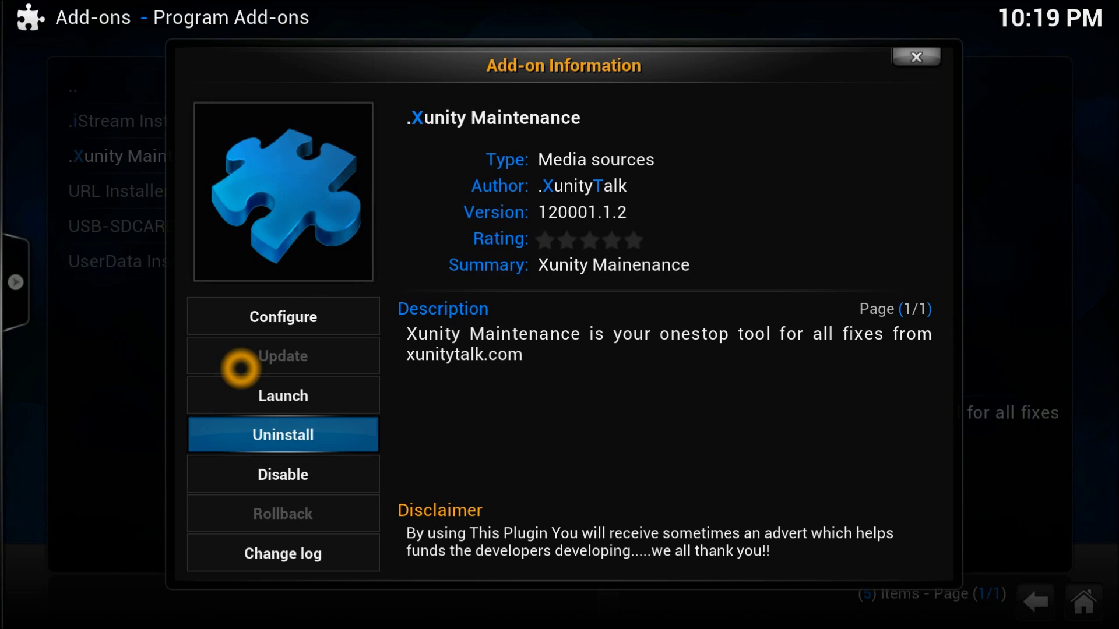
key("BackSpace")
key("BackSpace")
key("BackSpace")
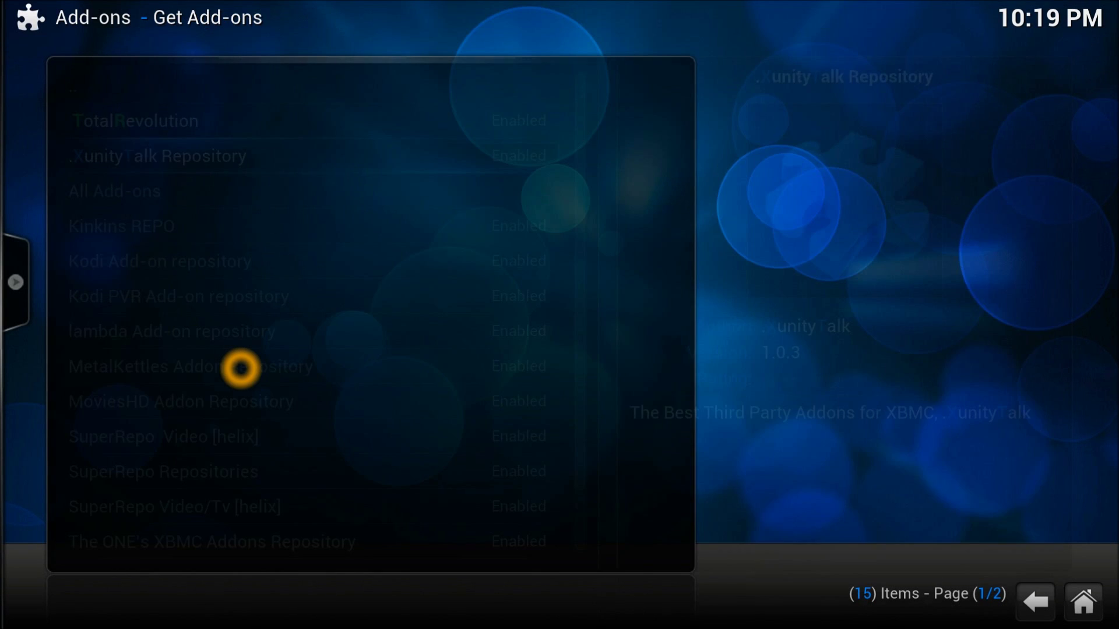
key("BackSpace")
key("BackSpace")
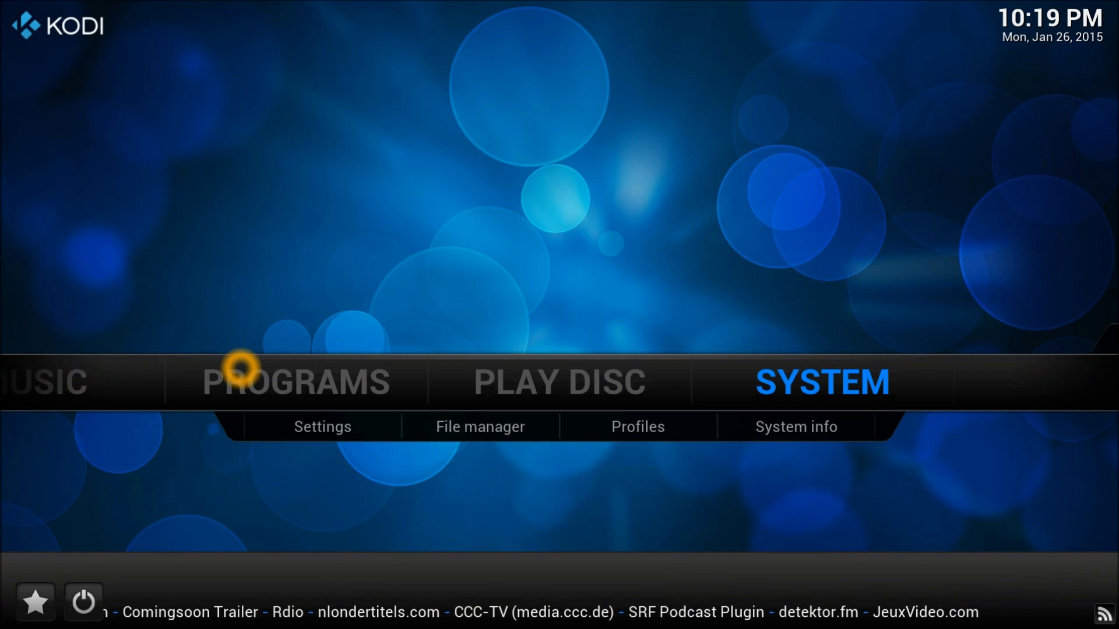
Launch .Xunity Maintenance from the Programs add-ons and enter its Tweaks section.
key("Left")
key("Left")
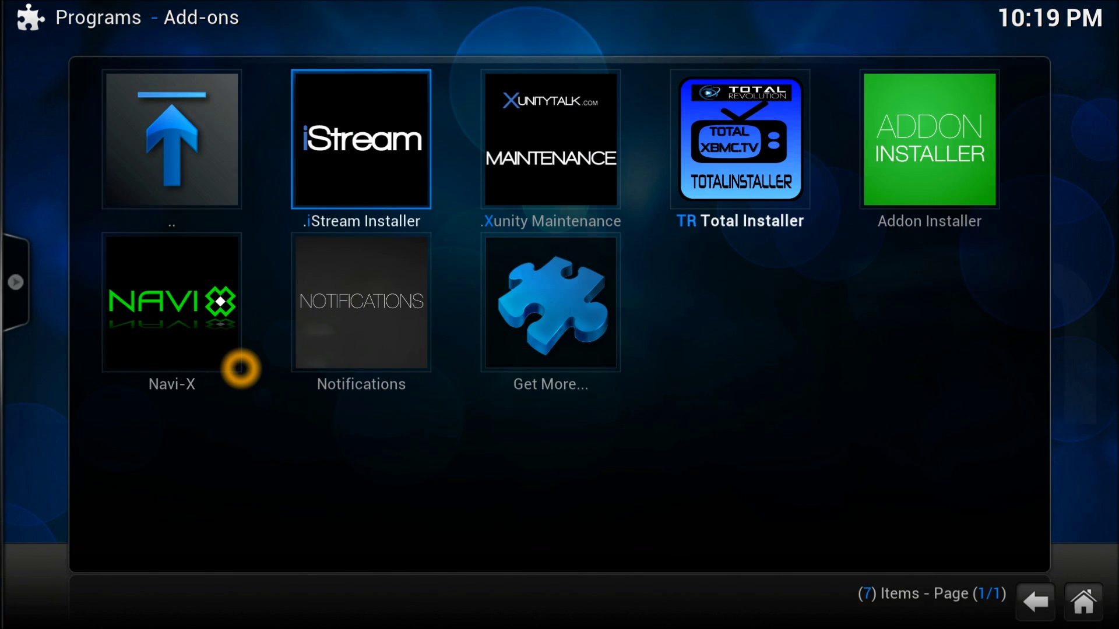
key("Right")
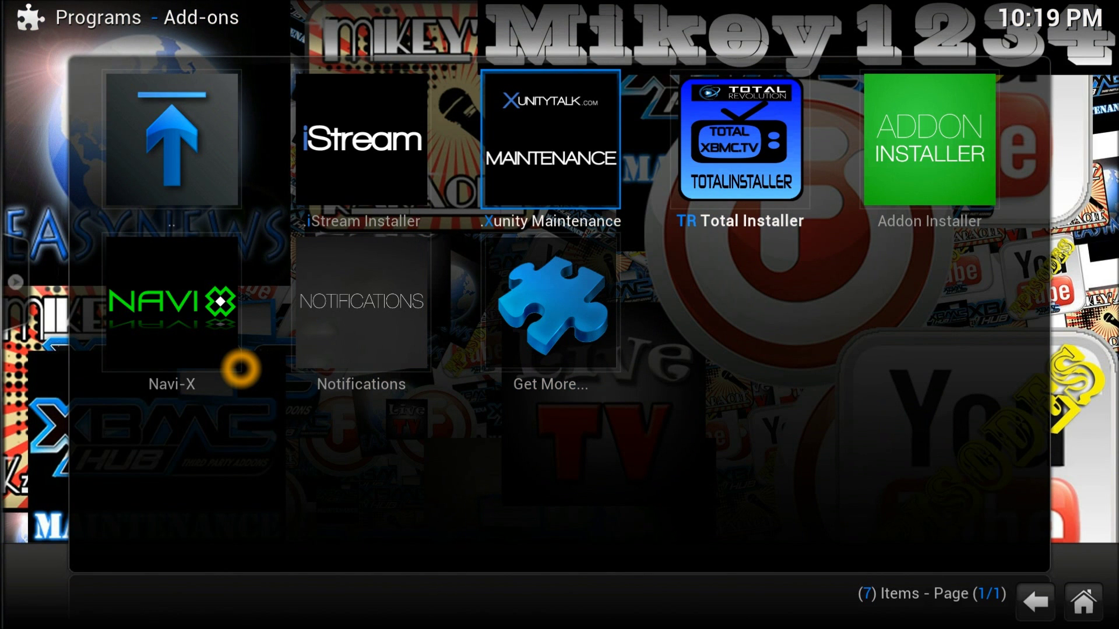
key("Return")
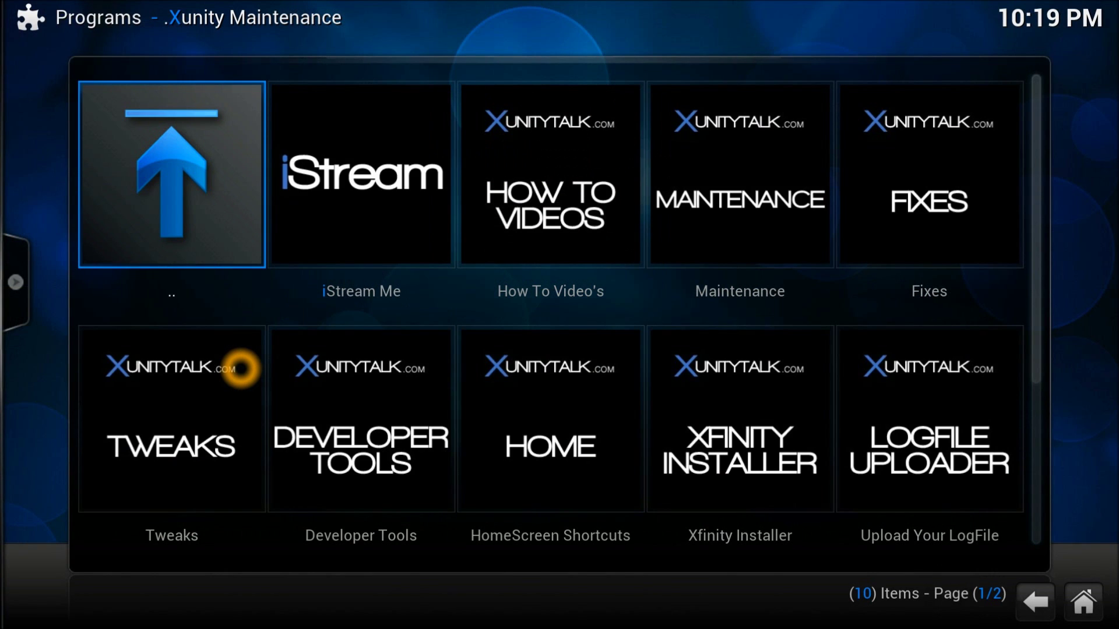
key("Down")
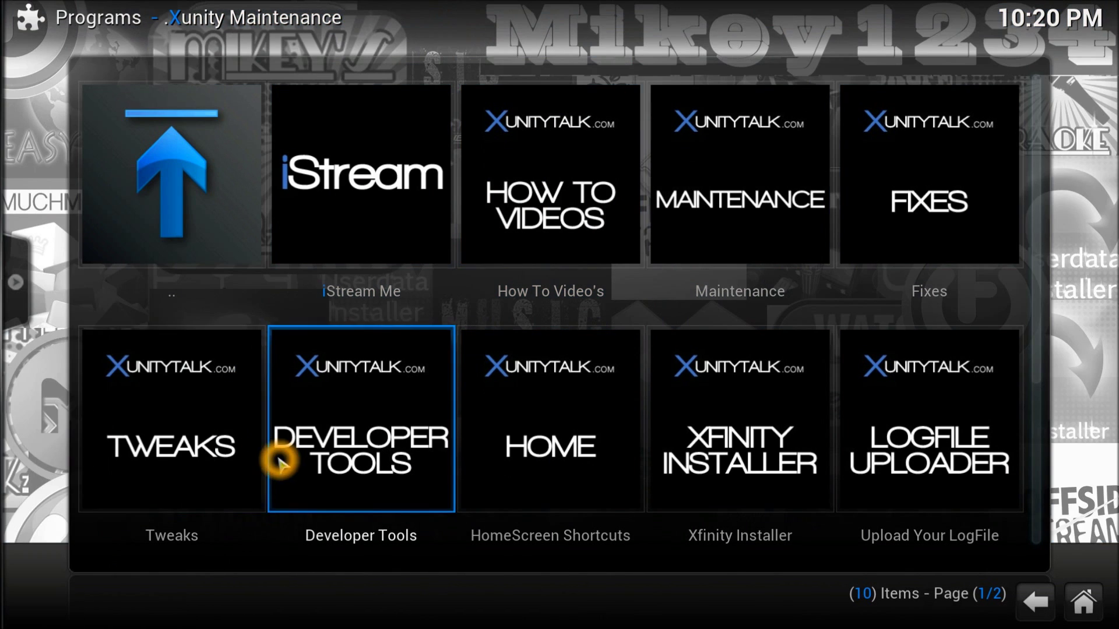
left_click(221, 451)
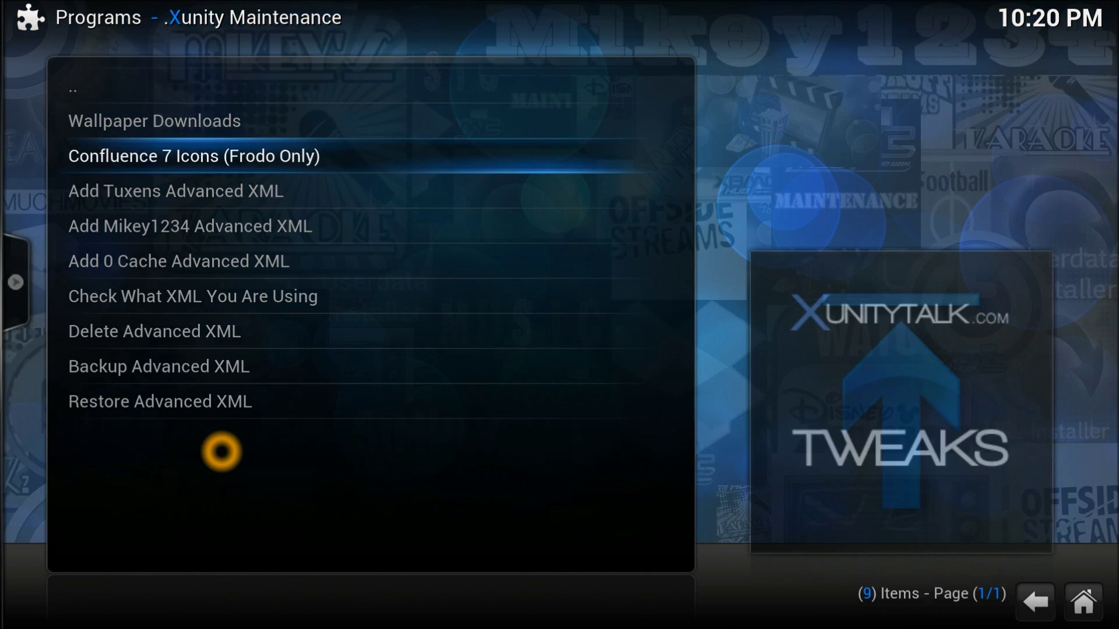
Run Add 0 Cache Advanced XML, answer Yes to backing up the original, and dismiss the done message.
key("Down")
key("Down")
key("Down")
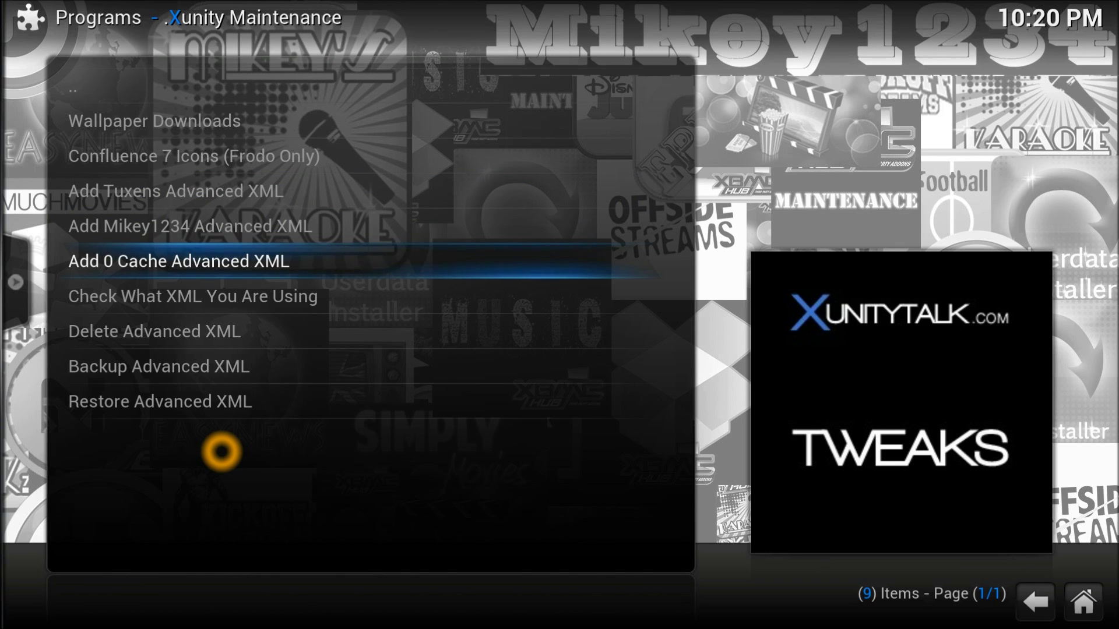
key("Return")
key("Left")
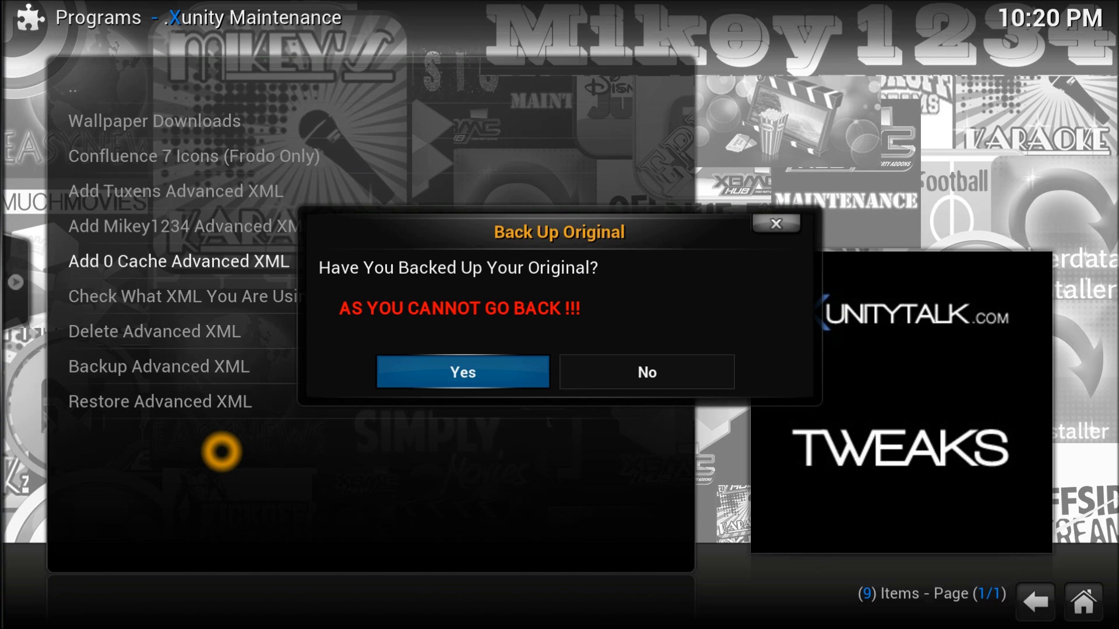
key("Return")
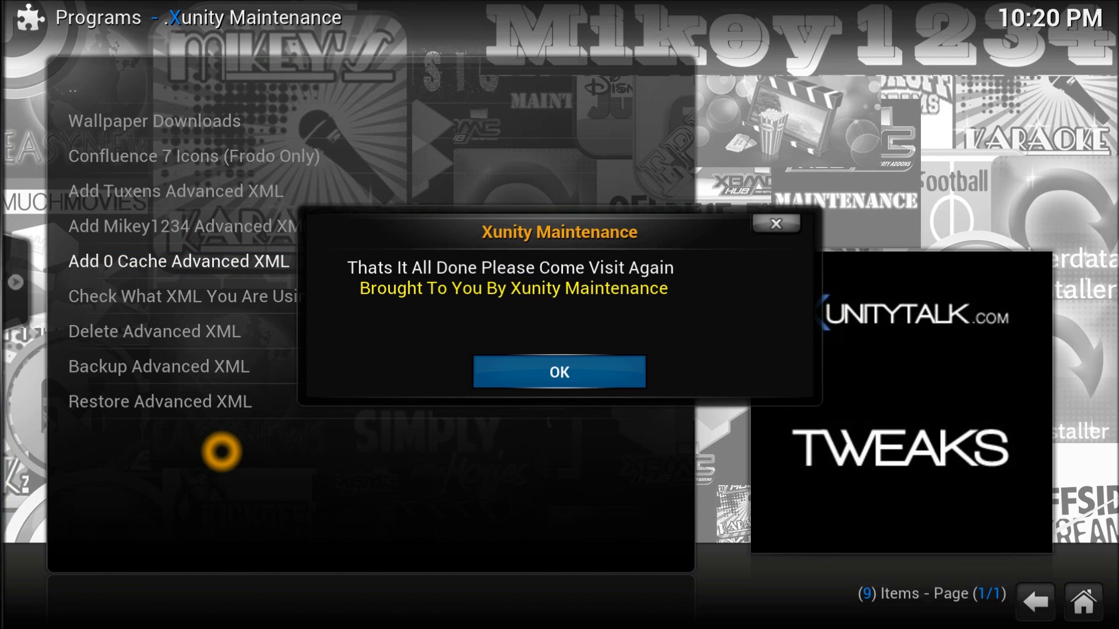
key("Return")
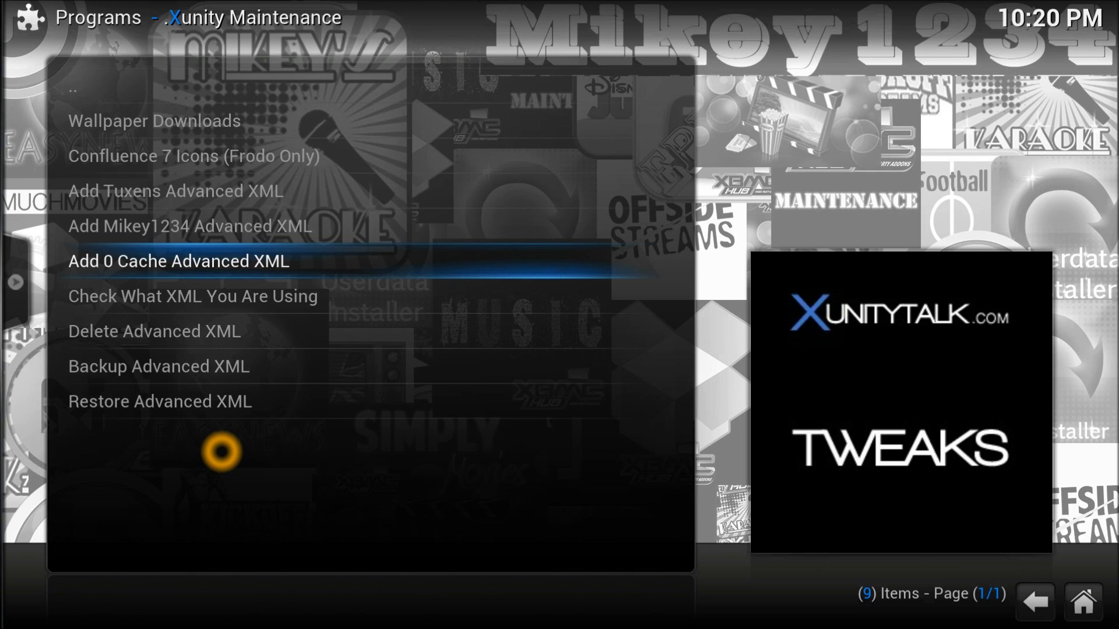
key("Up")
key("Up")
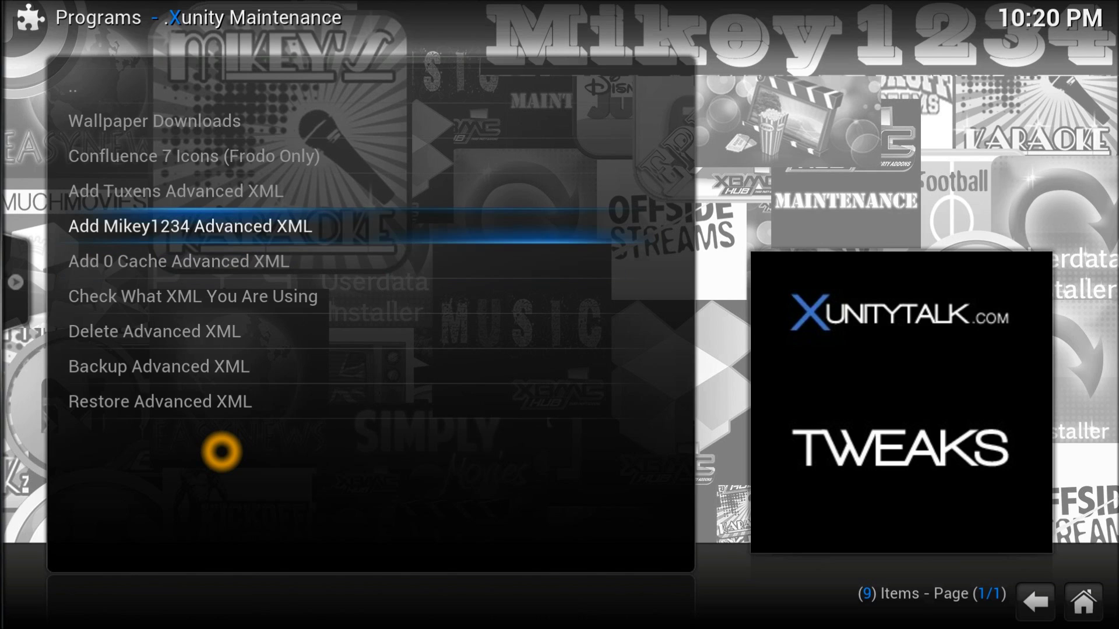
key("Down")
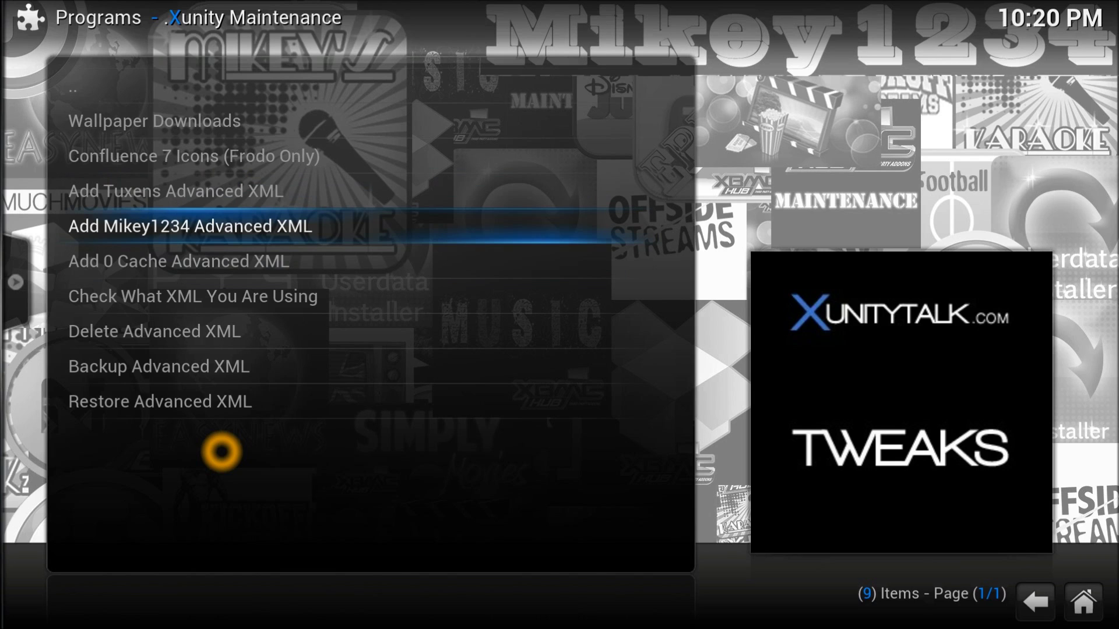